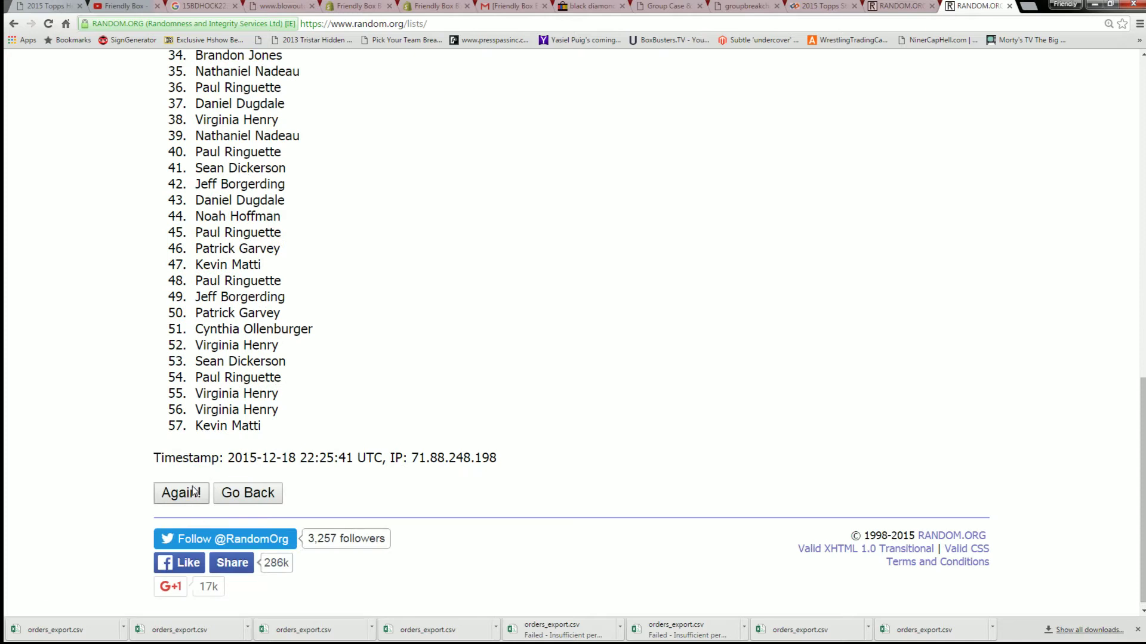
# Randomize the owner names list again several times in a row
pyautogui.scroll(-9, 230, 429)
pyautogui.scroll(-6, 230, 428)
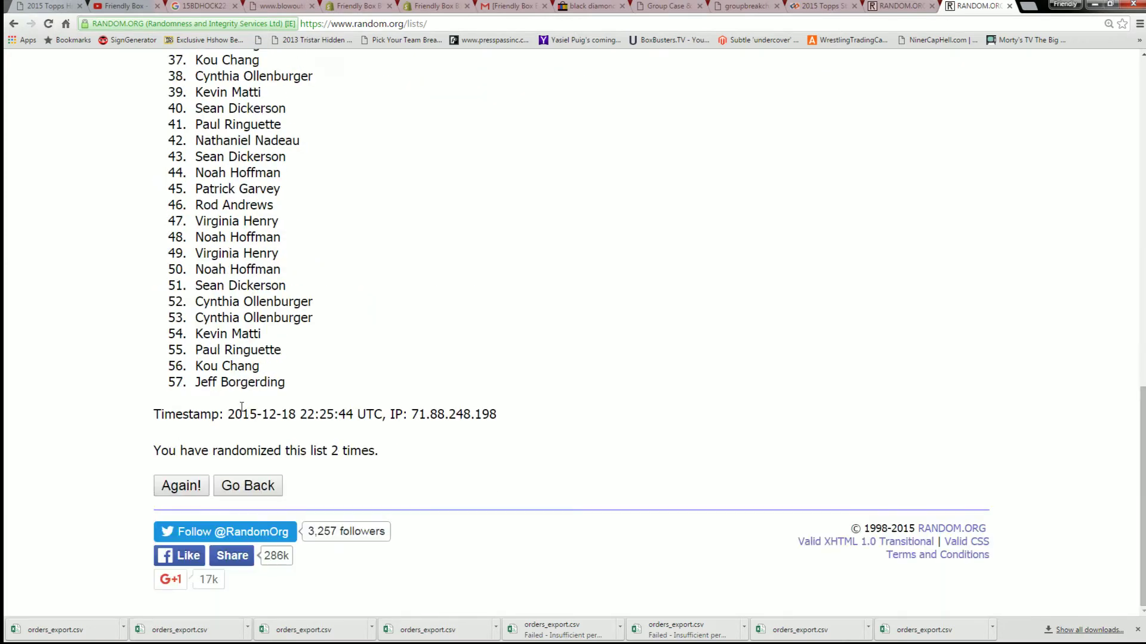
pyautogui.click(181, 482)
pyautogui.scroll(-12, 235, 434)
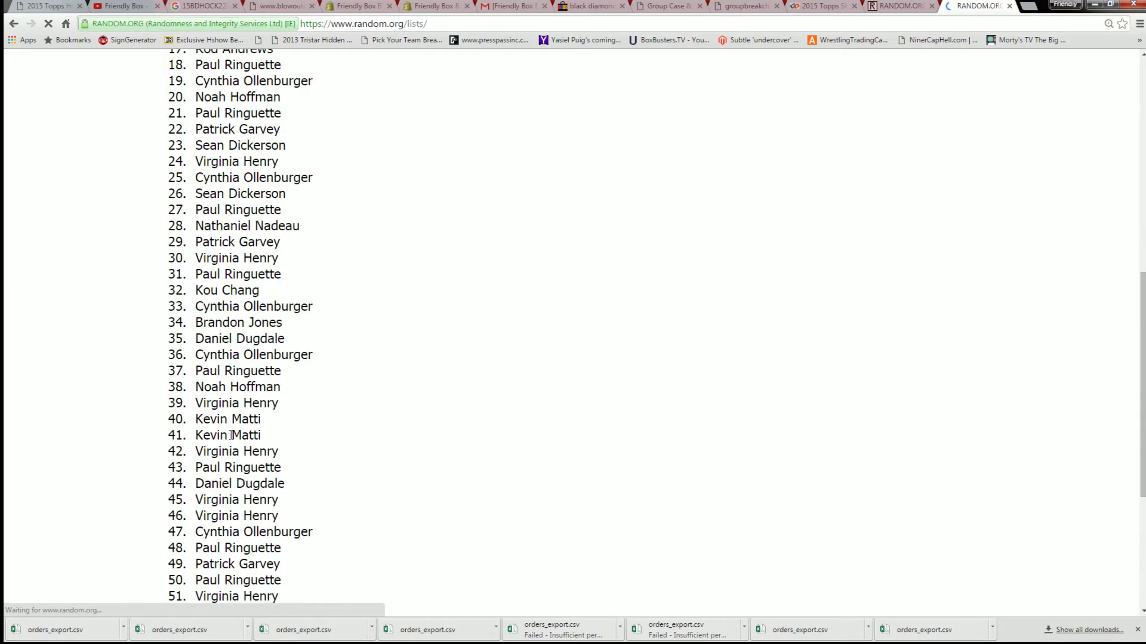
pyautogui.click(181, 501)
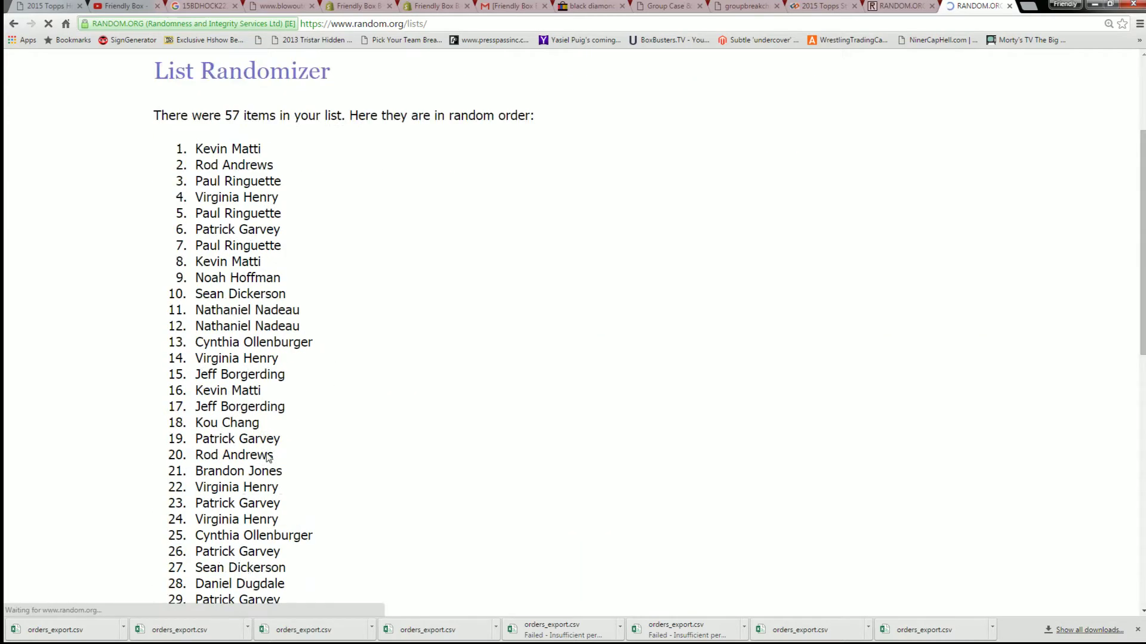
pyautogui.scroll(-12, 194, 501)
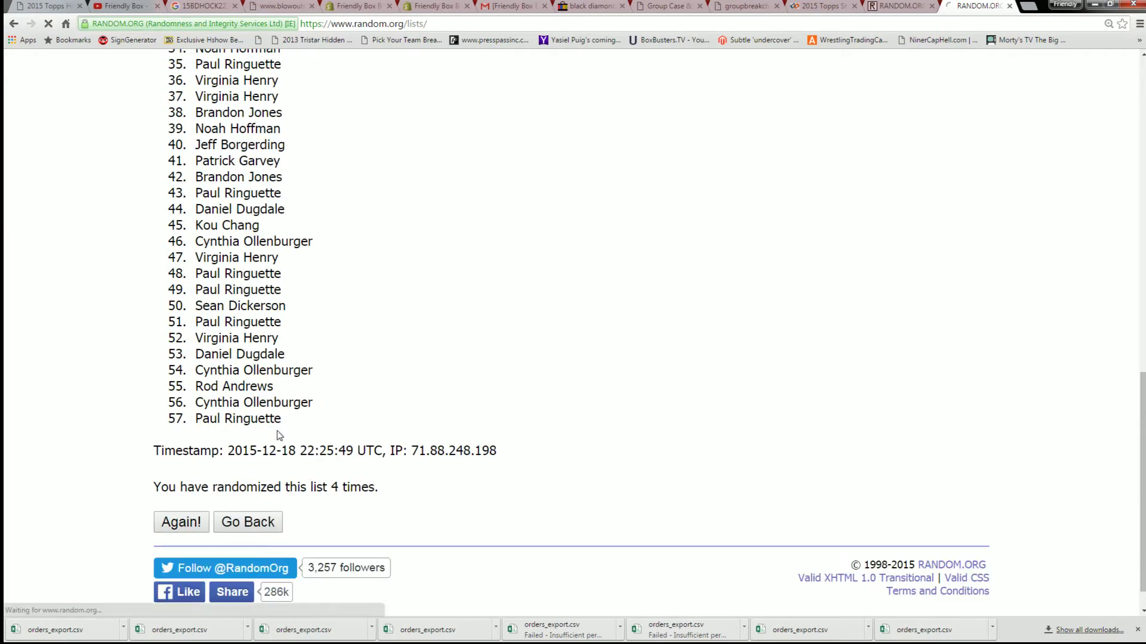
pyautogui.scroll(-10, 298, 406)
pyautogui.click(182, 557)
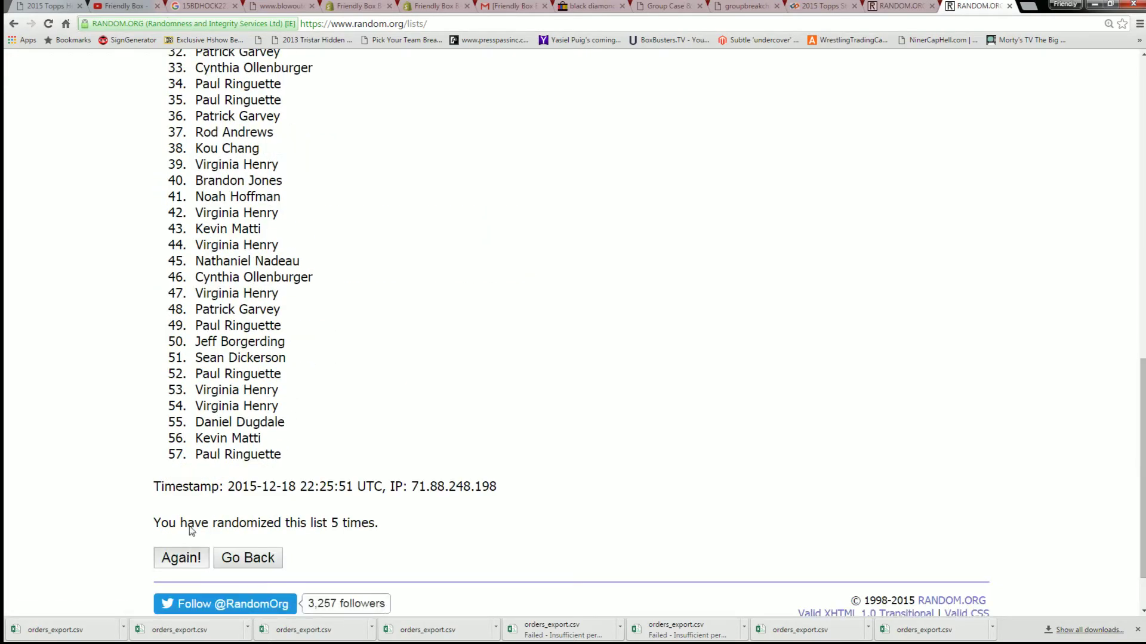
pyautogui.scroll(-5, 347, 382)
pyautogui.scroll(-9, 356, 380)
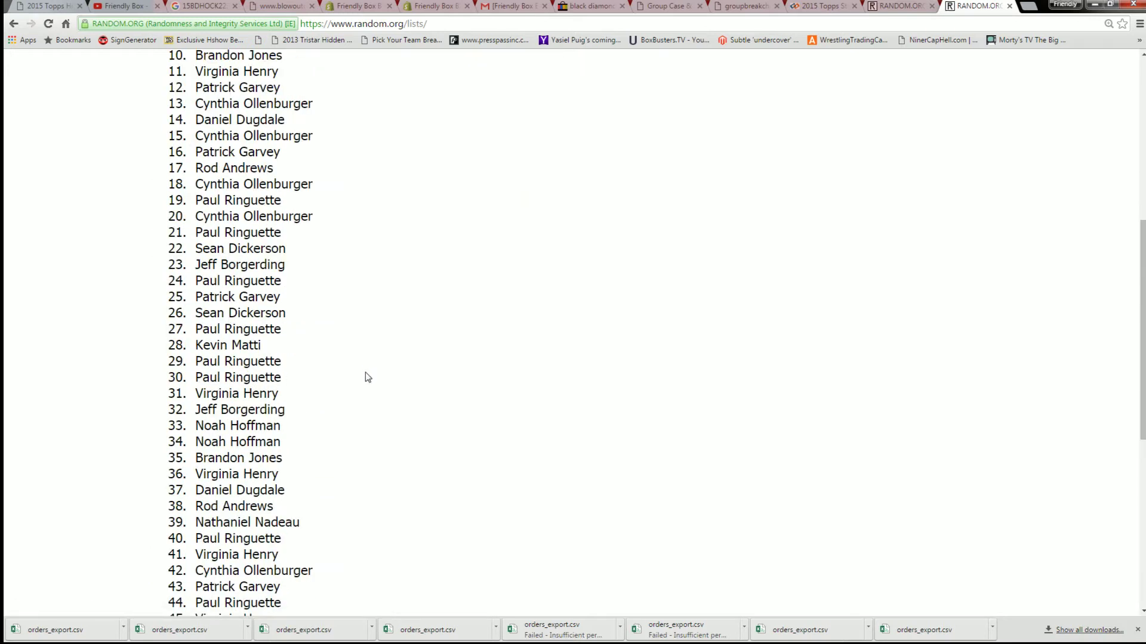
pyautogui.click(182, 486)
pyautogui.scroll(-4, 320, 305)
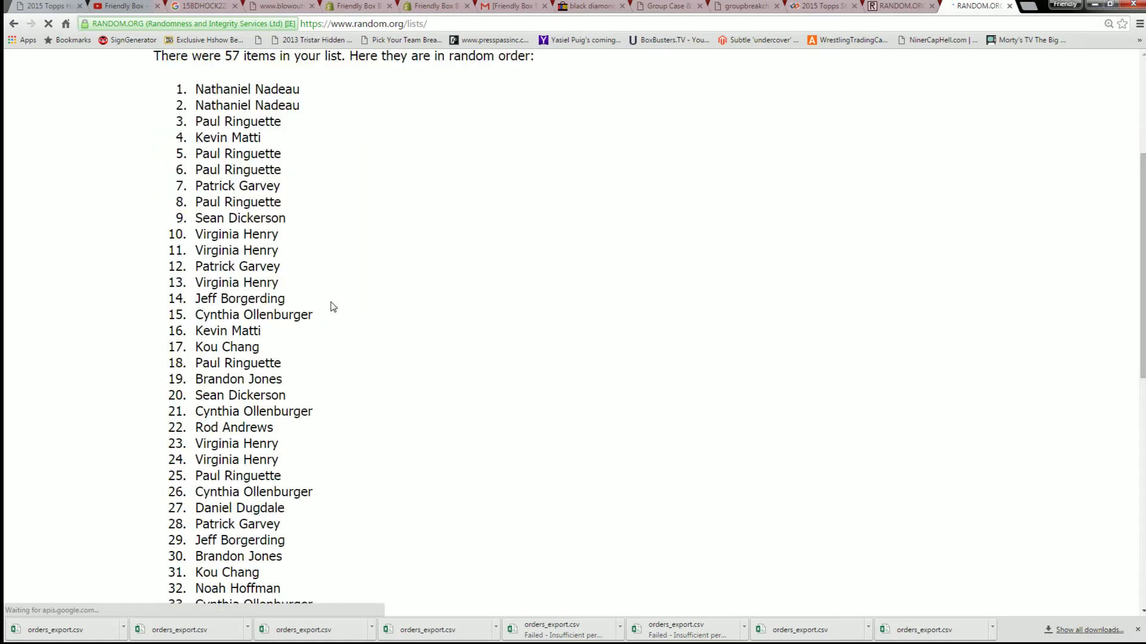
# Copy all the names in the final randomized owner list, from item 1 through item 57
pyautogui.moveTo(233, 173); pyautogui.dragTo(281, 588)
pyautogui.rightClick(257, 539)
pyautogui.click(272, 546)
pyautogui.scroll(1, 355, 519)
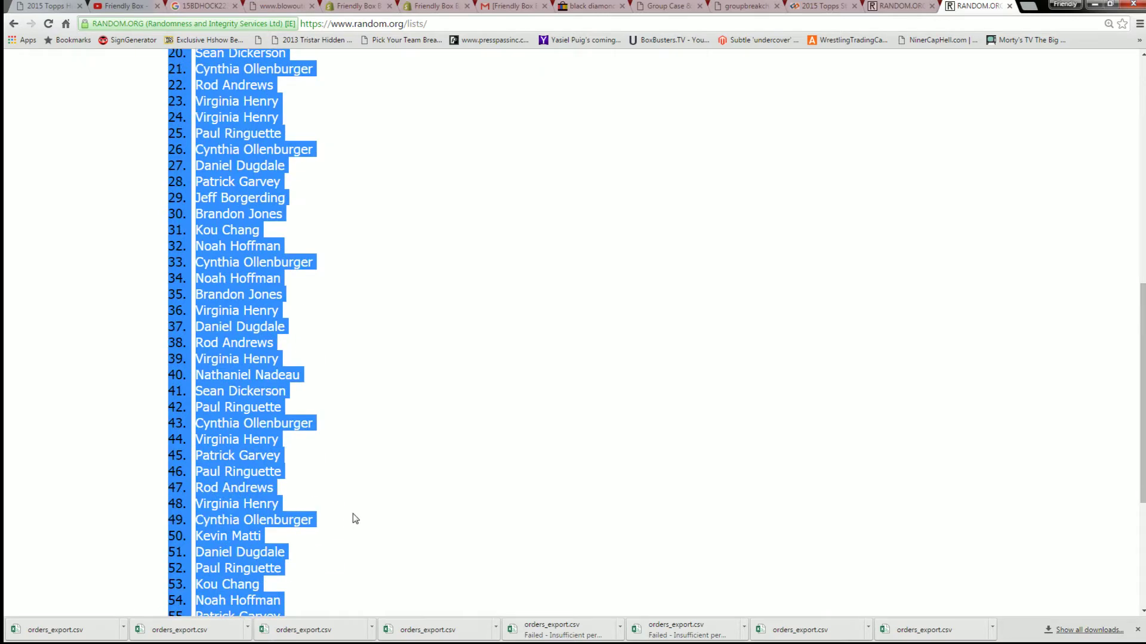
pyautogui.scroll(1, 355, 518)
pyautogui.scroll(1, 357, 518)
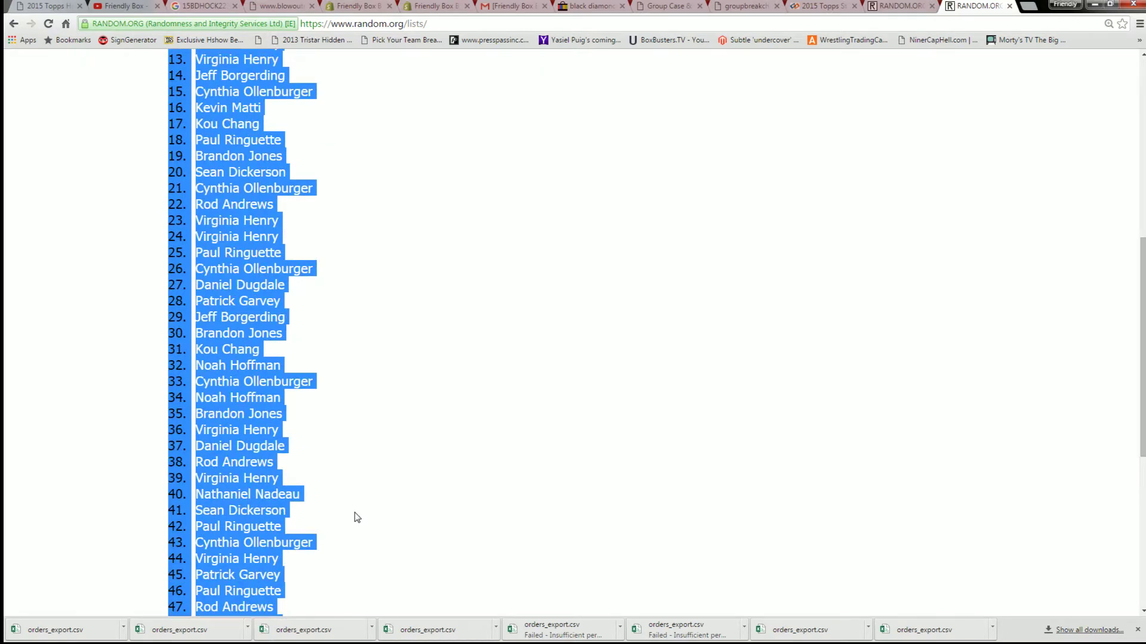
pyautogui.scroll(3, 357, 517)
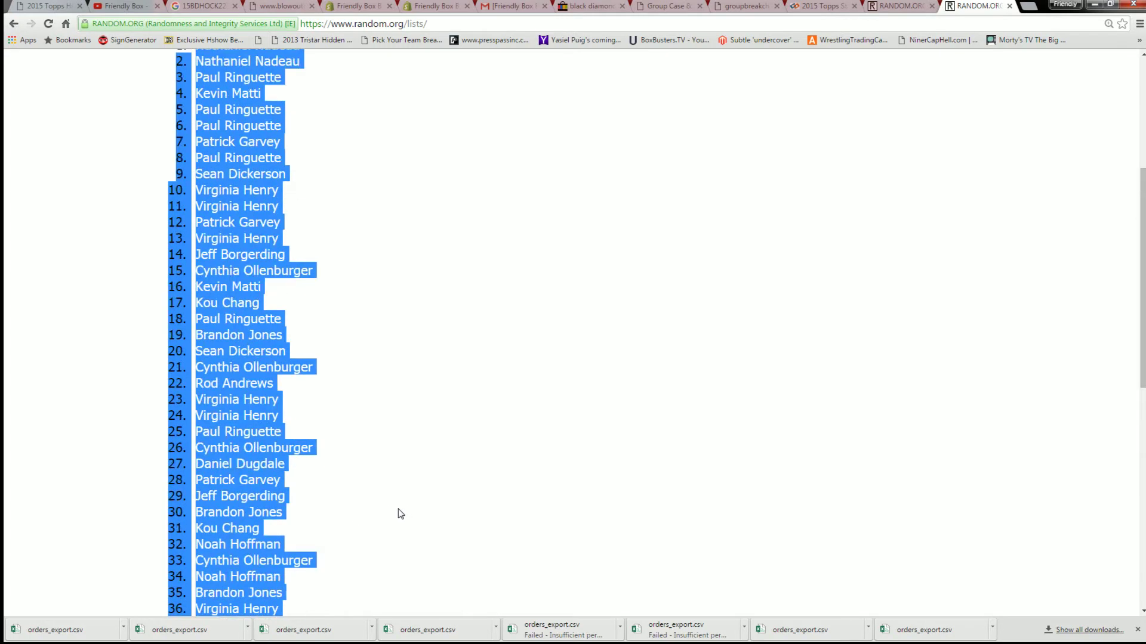
pyautogui.scroll(1, 400, 515)
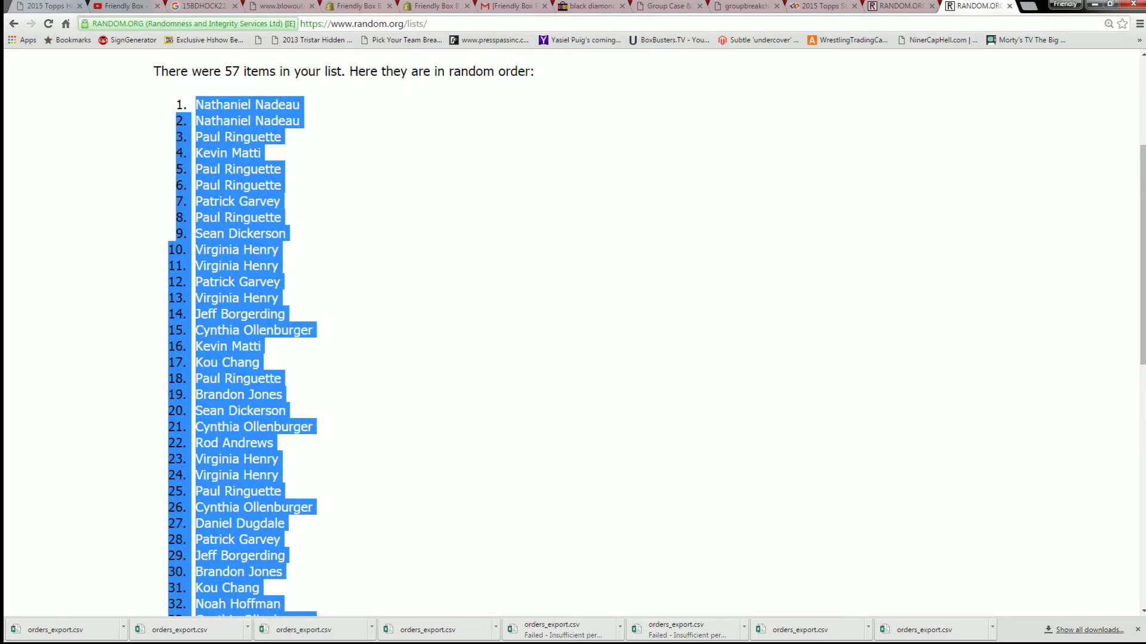
# Switch to the 2015 TOPPS HIGH TEK STAR WARS workbook in Excel and clear the Actors / Characters column
pyautogui.hotkey('alt', 'Tab')
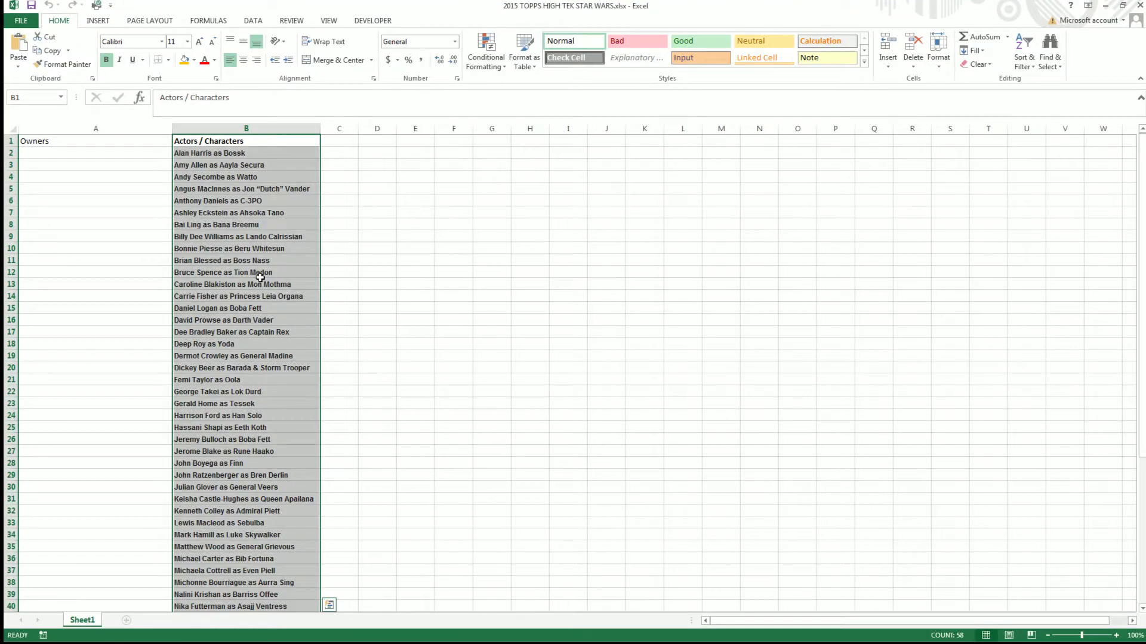
pyautogui.press('Delete')
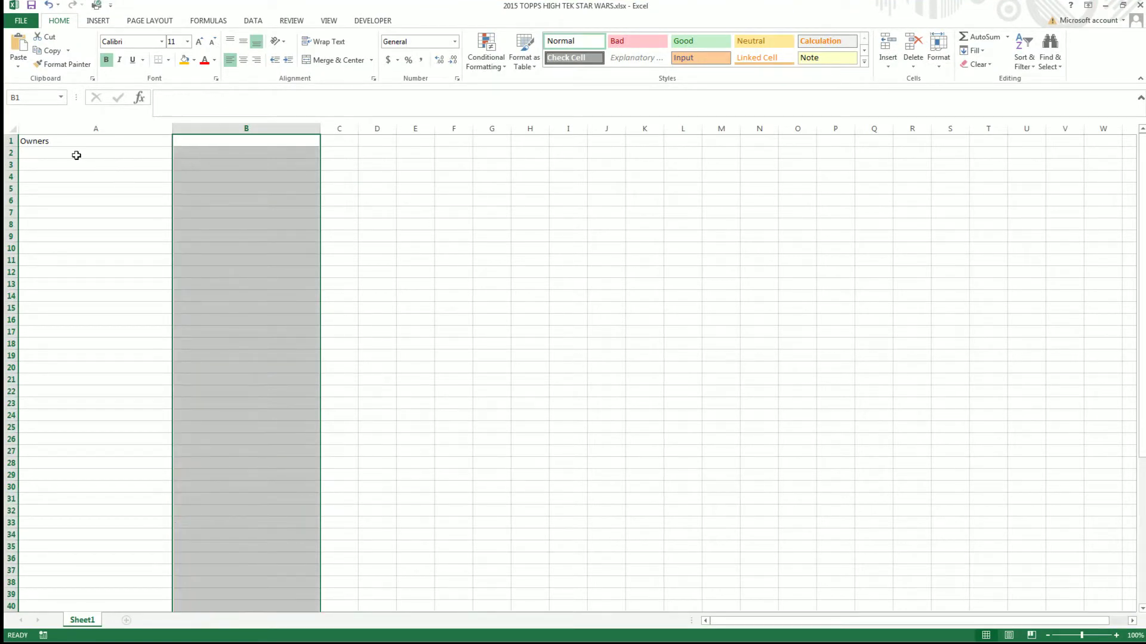
# Try twice to paste the copied names inside cell A2 in edit mode, undoing the paste each time
pyautogui.click(41, 154)
pyautogui.doubleClick(41, 153)
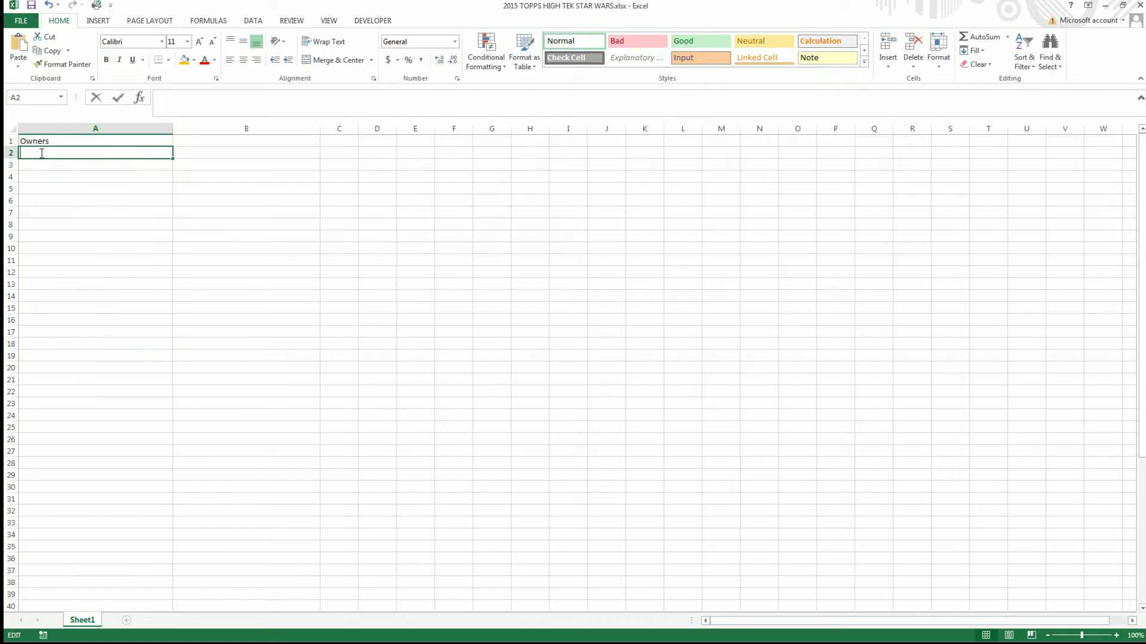
pyautogui.rightClick(41, 153)
pyautogui.click(65, 206)
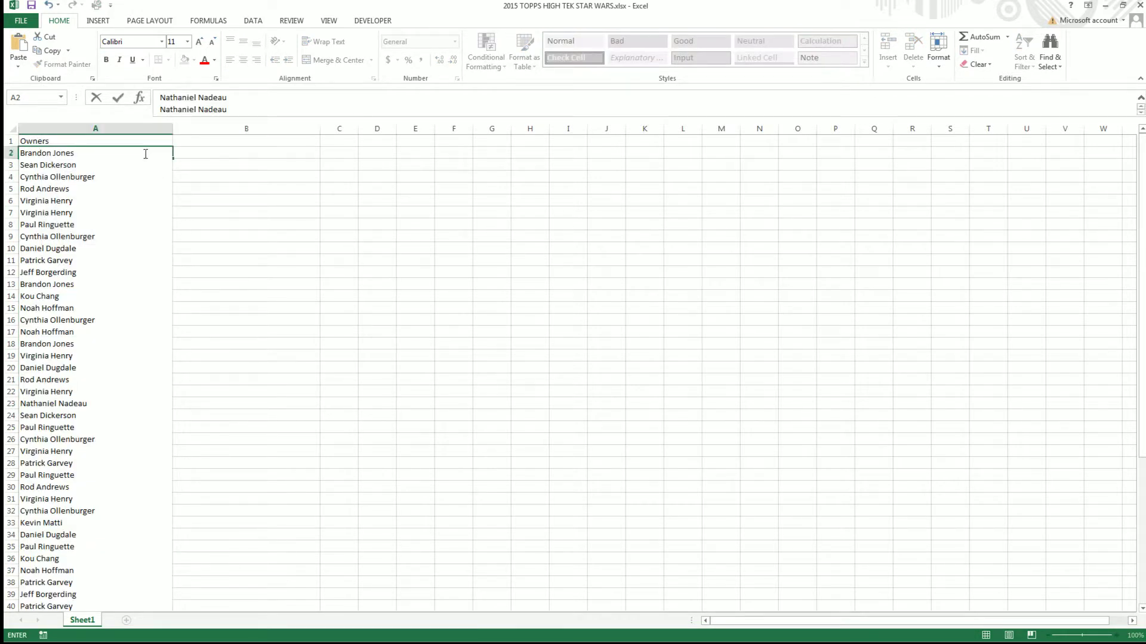
pyautogui.click(213, 169)
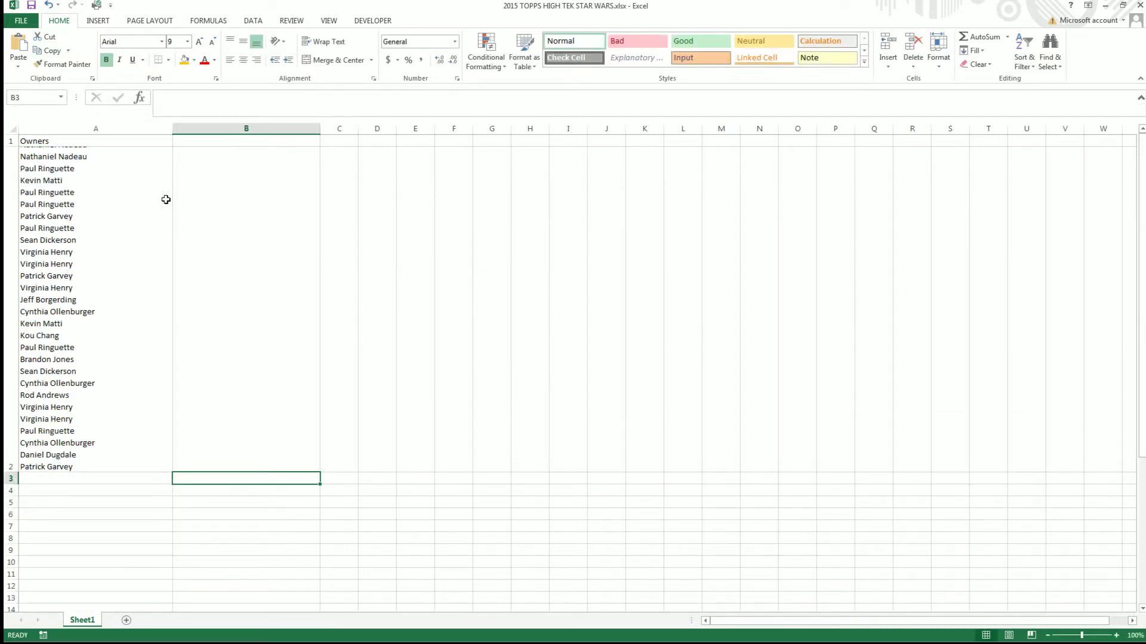
pyautogui.click(49, 5)
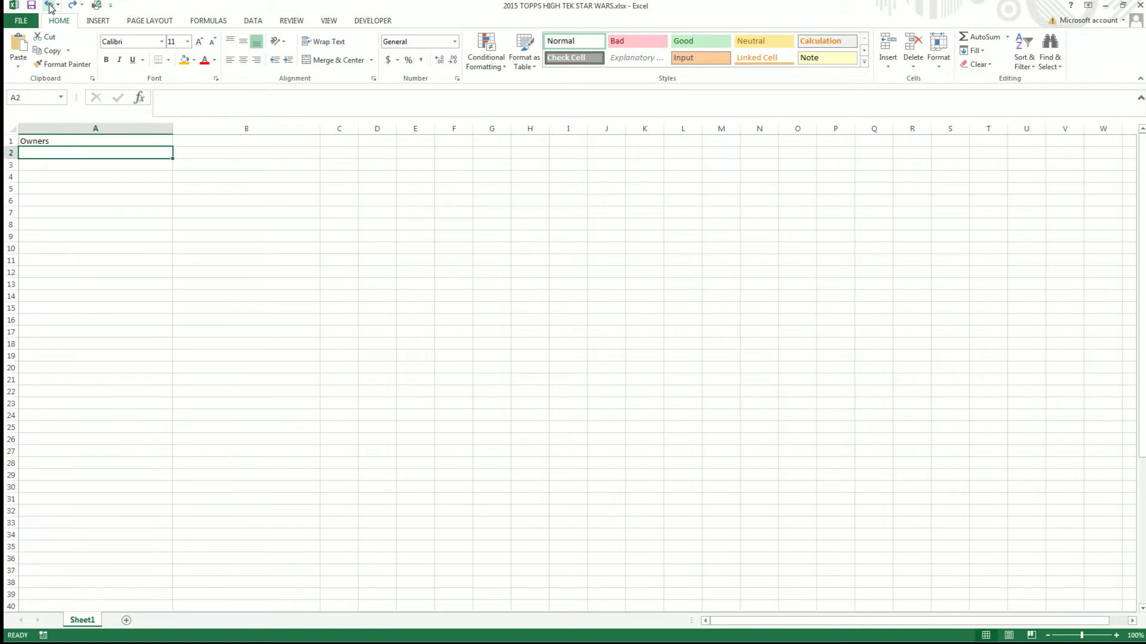
pyautogui.click(48, 178)
pyautogui.doubleClick(33, 152)
pyautogui.rightClick(33, 152)
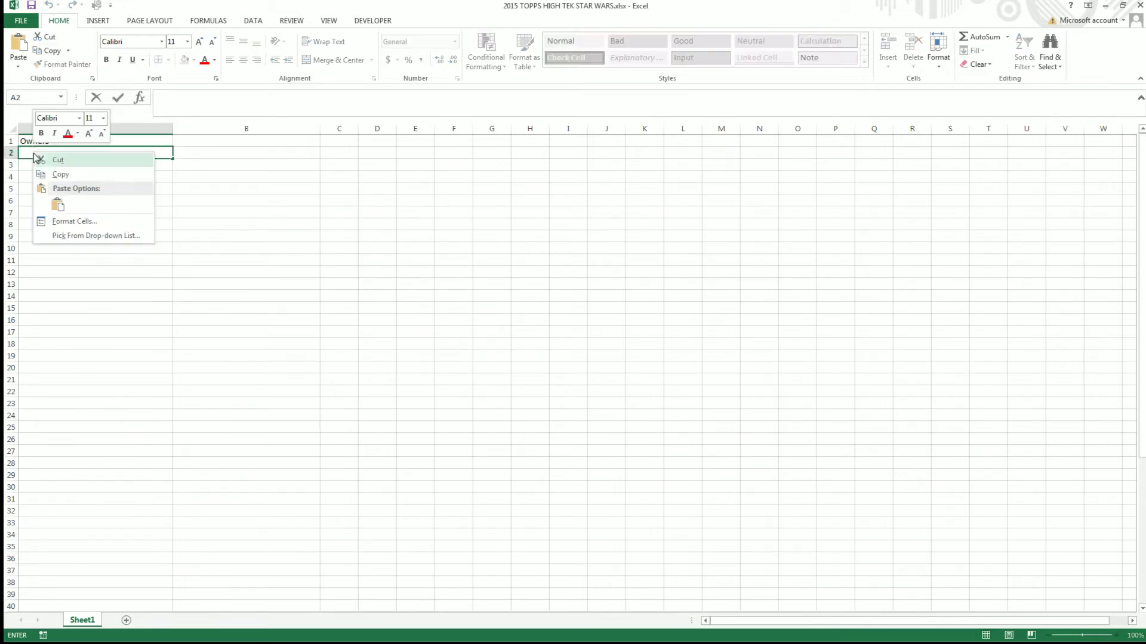
pyautogui.click(57, 204)
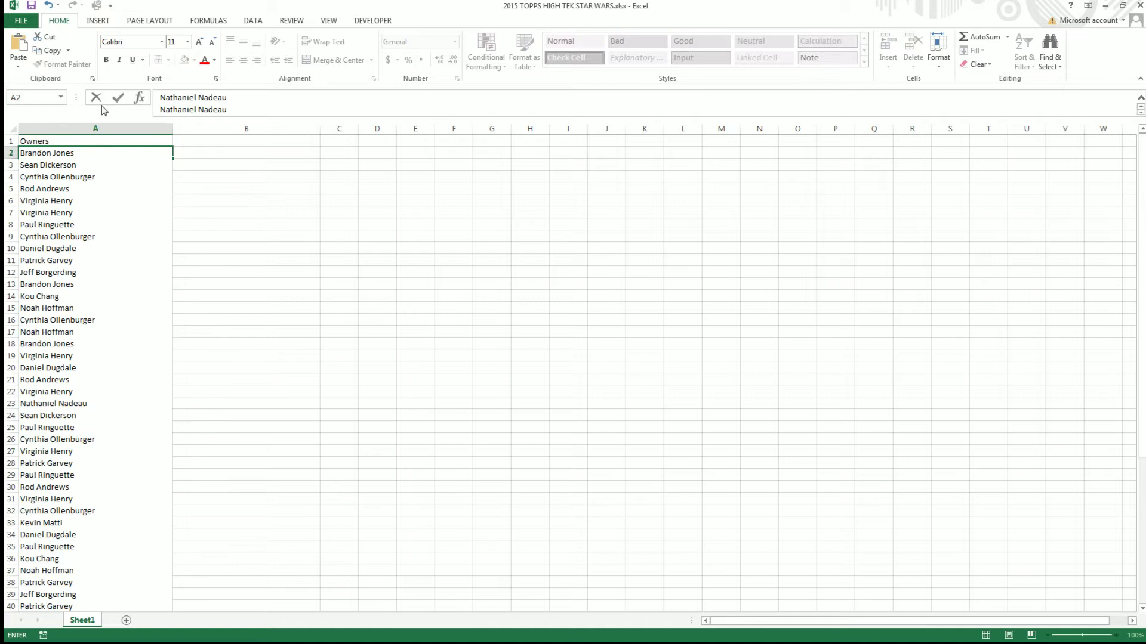
pyautogui.click(204, 195)
pyautogui.click(49, 7)
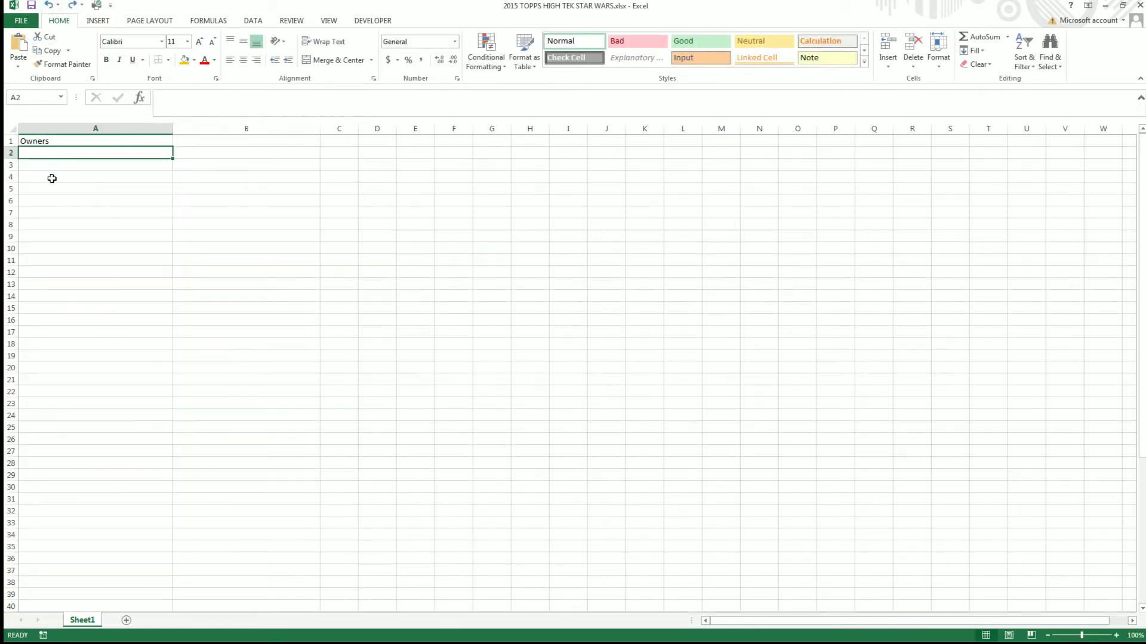
# Paste the randomized owner names into column A starting at cell A2, one name per row
pyautogui.rightClick(35, 152)
pyautogui.click(60, 202)
pyautogui.click(271, 281)
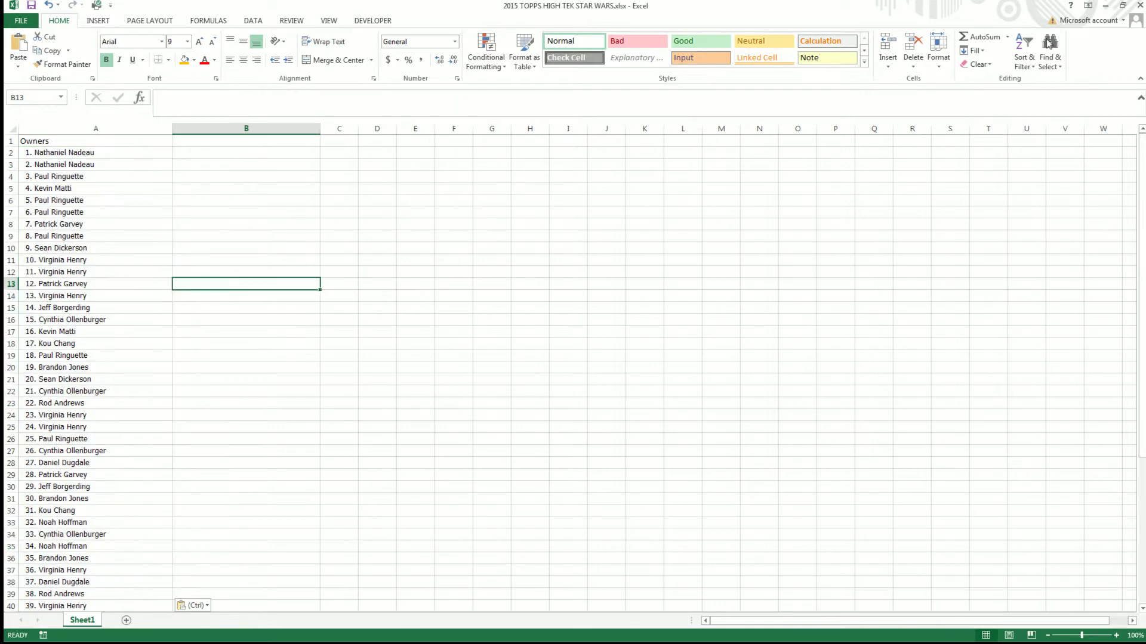
# Place the workbook window beside the randomized list in the browser and check the pasted owner names through the last row
pyautogui.click(1122, 5)
pyautogui.moveTo(525, 65); pyautogui.dragTo(794, 33)
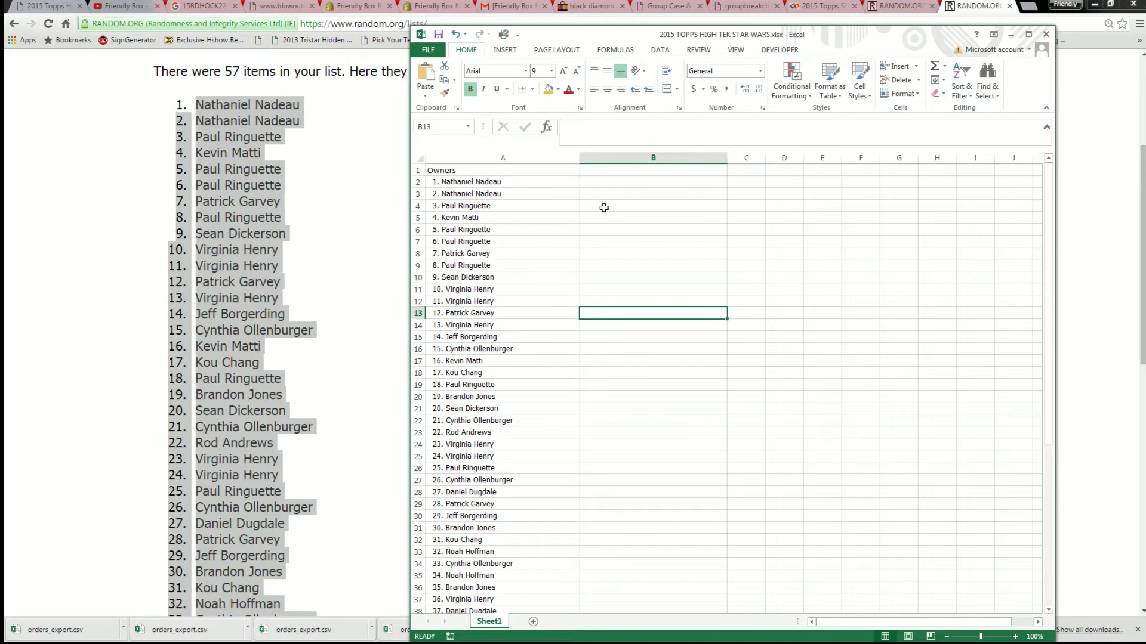
pyautogui.click(505, 407)
pyautogui.scroll(-8, 508, 420)
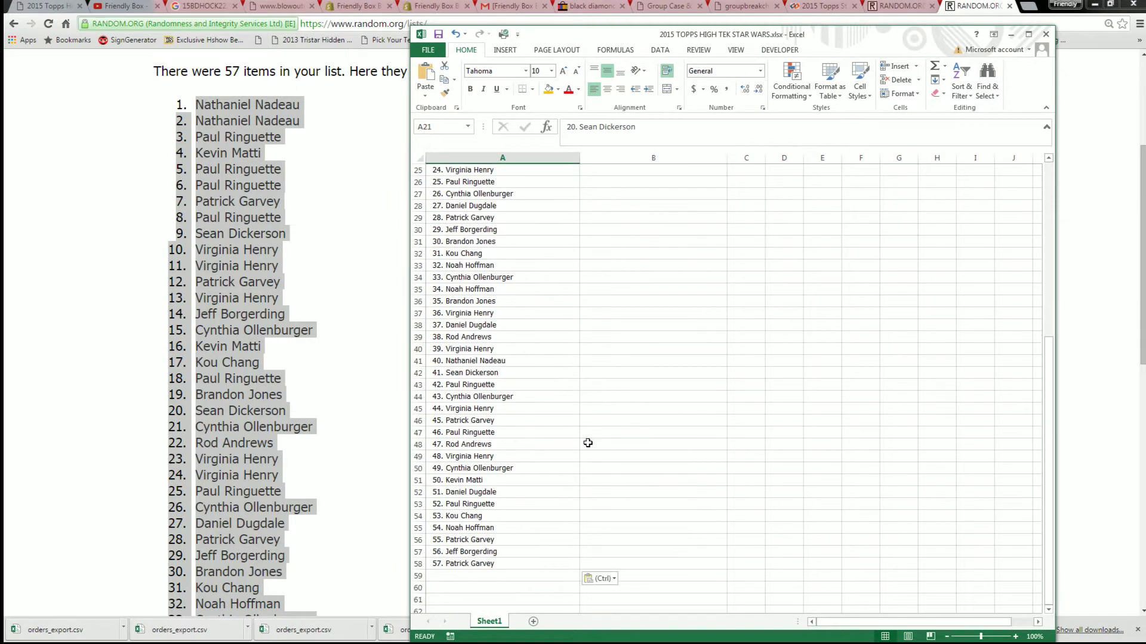
pyautogui.scroll(8, 588, 442)
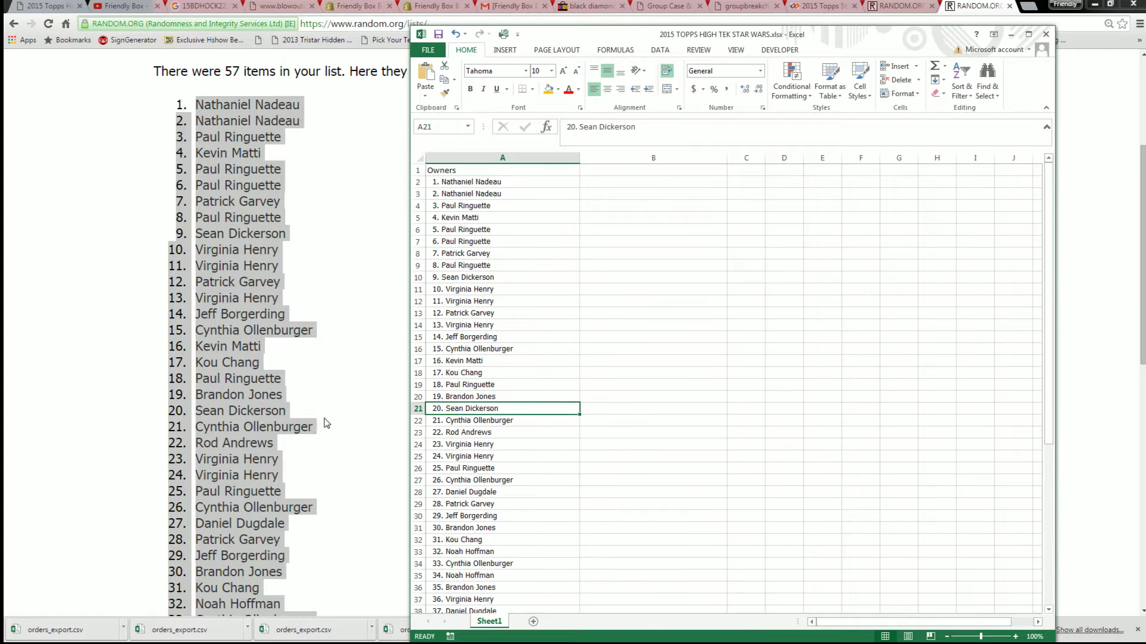
# Return to the browser and open a new, empty List Randomizer form on RANDOM.ORG
pyautogui.hotkey('alt', 'Tab')
pyautogui.scroll(-9, 358, 415)
pyautogui.scroll(10, 474, 418)
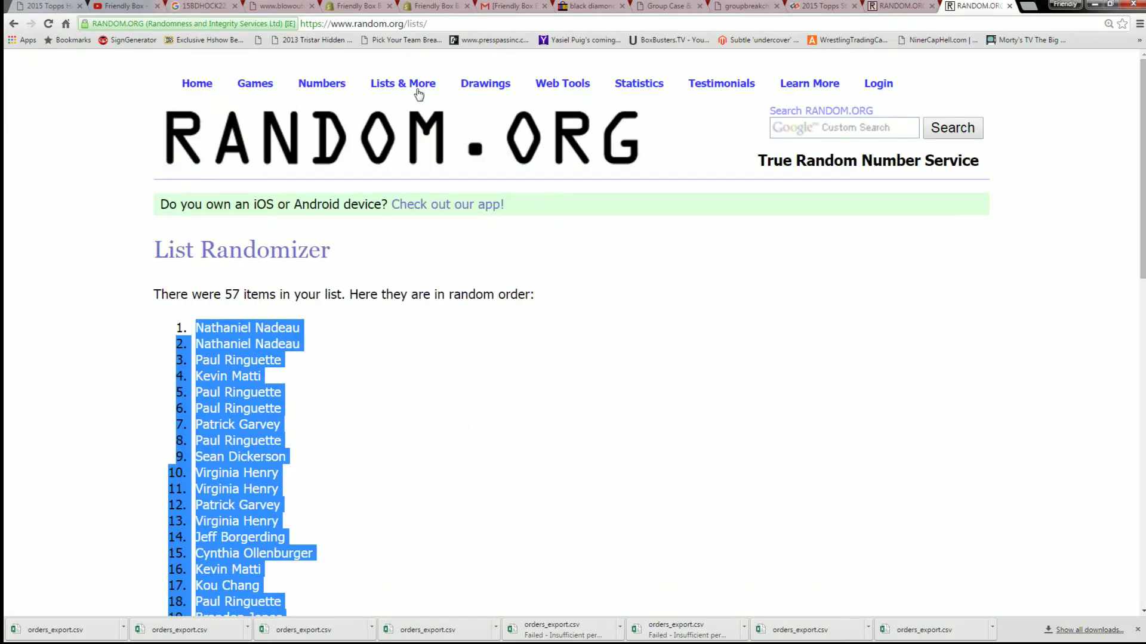
pyautogui.moveTo(403, 84)
pyautogui.click(408, 109)
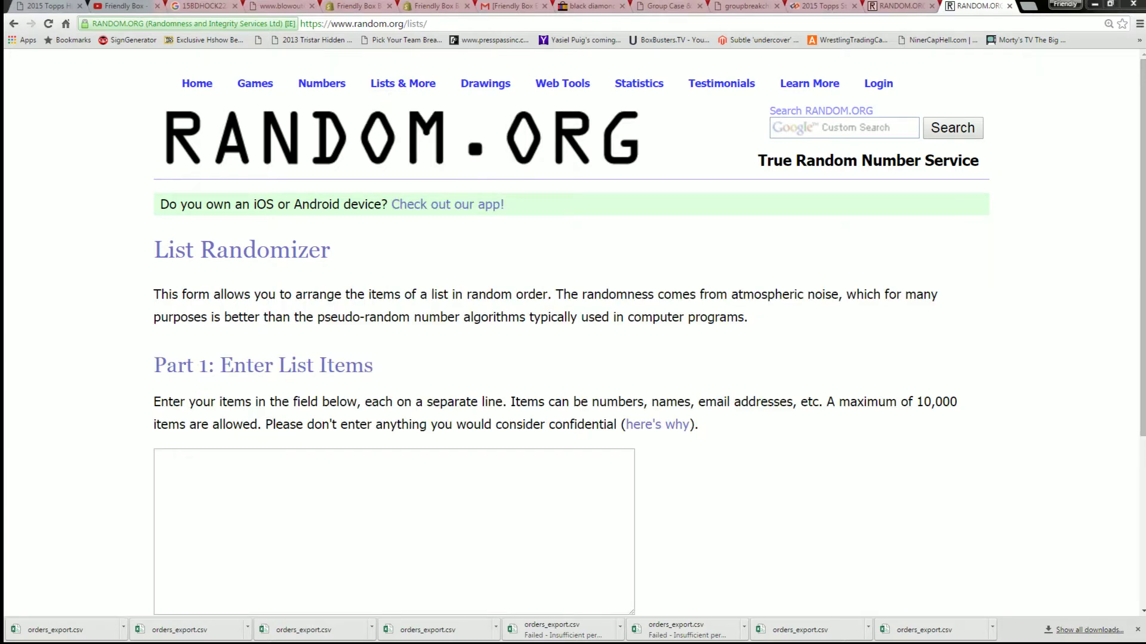
# Switch to the Notepad list and copy all actor and character entries, from Alan Harris as Bossk to Zac Jensen as Kit Fisto
pyautogui.hotkey('alt', 'Tab')
pyautogui.moveTo(587, 190); pyautogui.dragTo(790, 365)
pyautogui.scroll(-4, 790, 365)
pyautogui.scroll(-1, 753, 336)
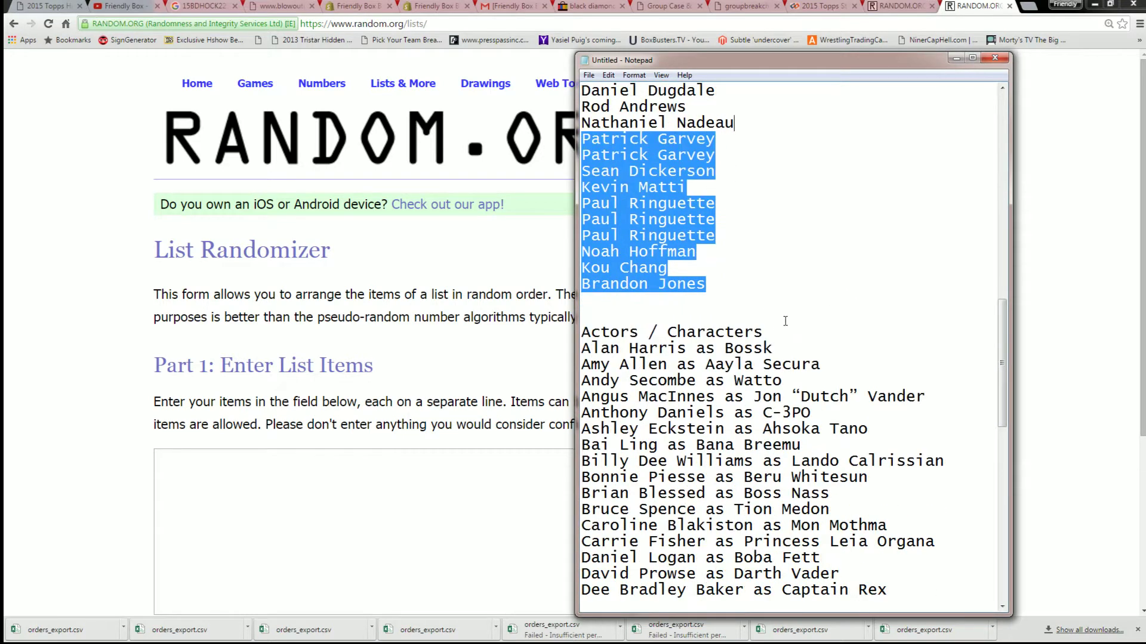
pyautogui.moveTo(583, 348); pyautogui.dragTo(800, 558)
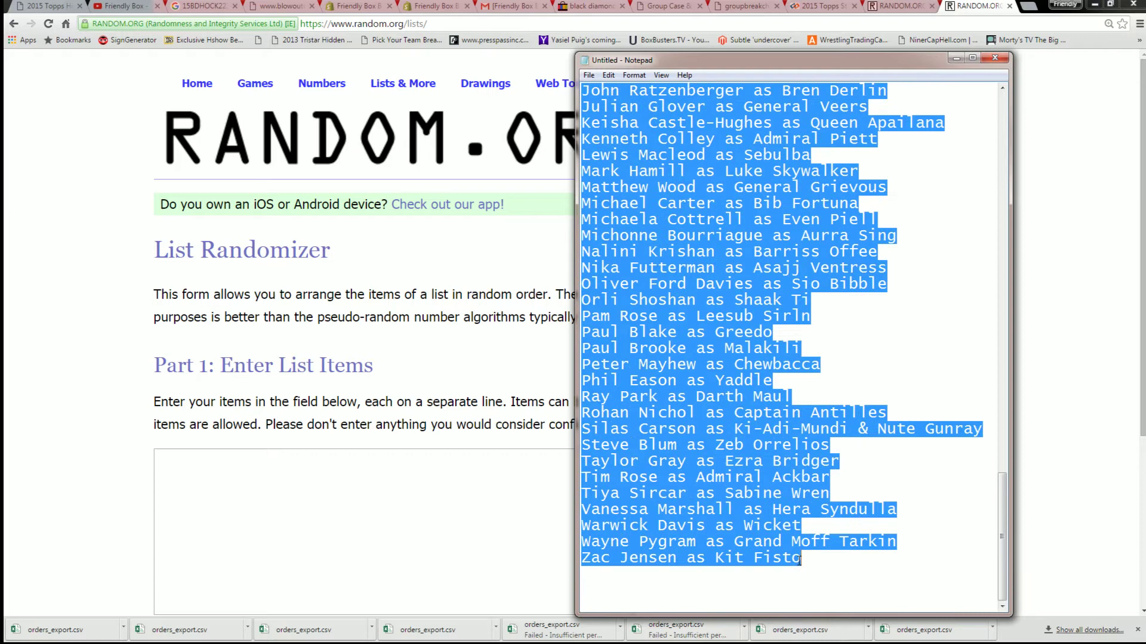
pyautogui.rightClick(685, 289)
pyautogui.click(716, 329)
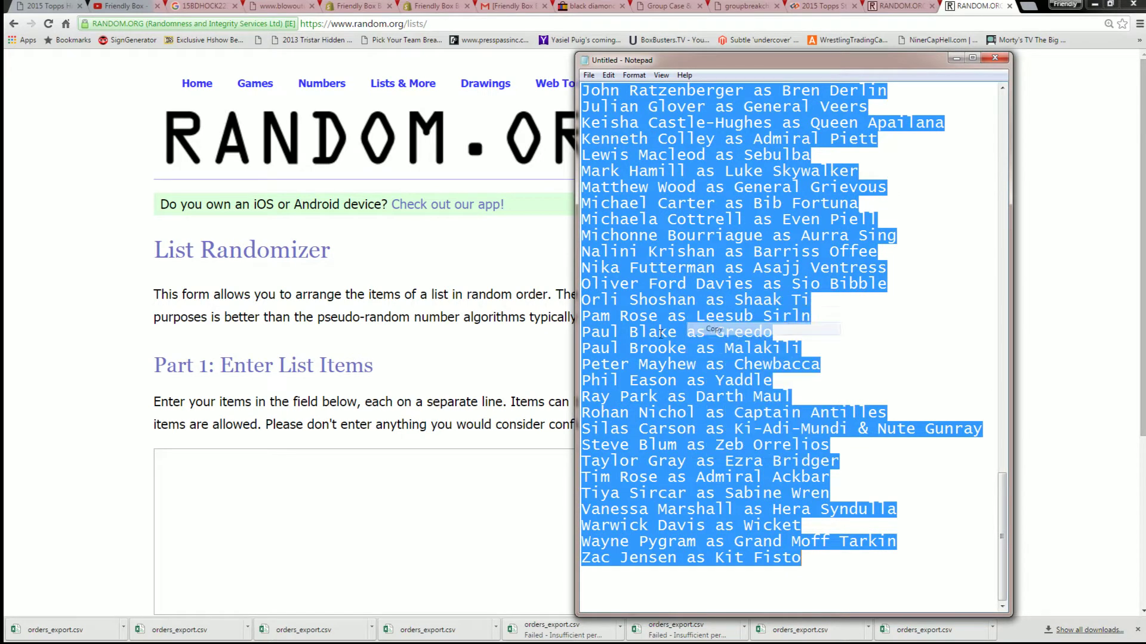
# Paste the actor and character entries into the List Randomizer form and randomize them
pyautogui.click(318, 494)
pyautogui.rightClick(318, 494)
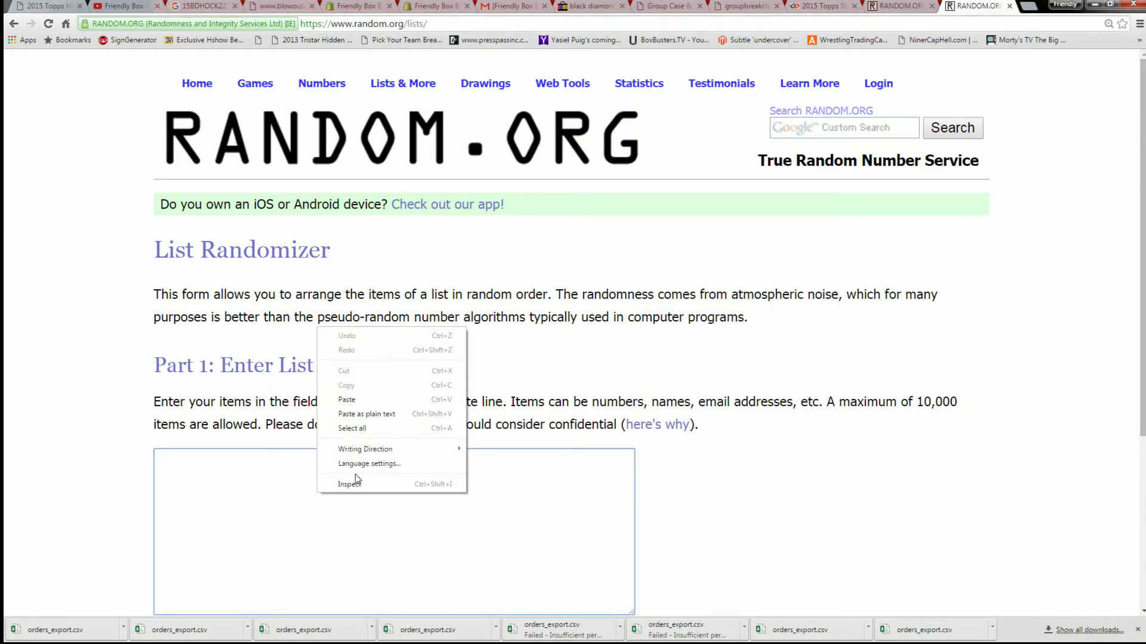
pyautogui.click(356, 396)
pyautogui.scroll(-4, 651, 470)
pyautogui.click(197, 555)
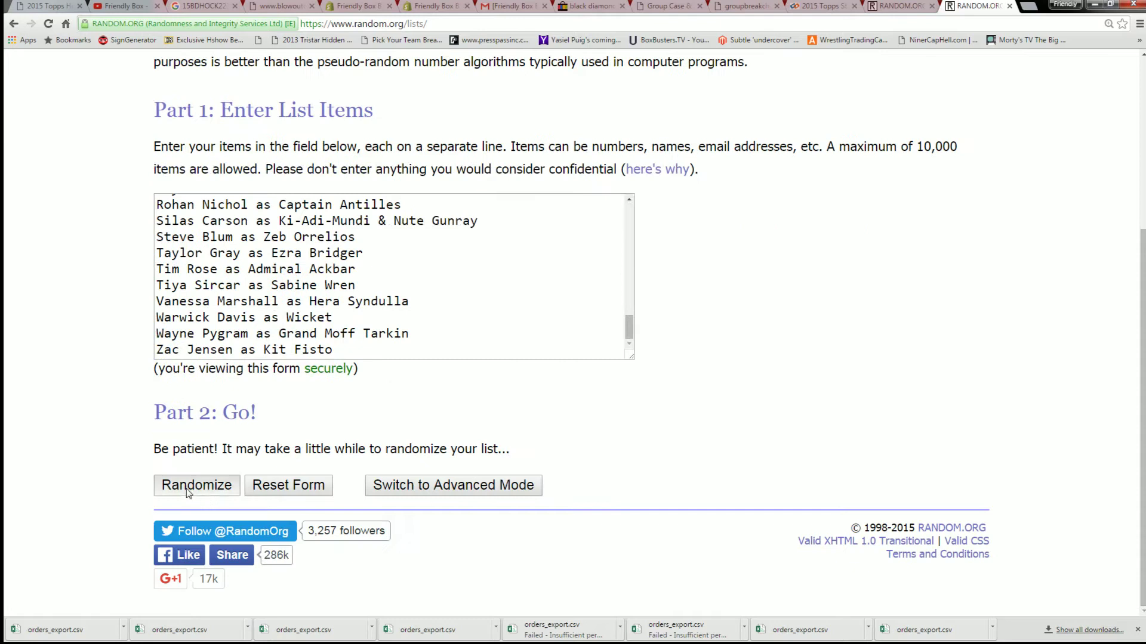
# Re-randomize the actor and character list repeatedly until it has been randomized seven times in total
pyautogui.scroll(-13, 199, 483)
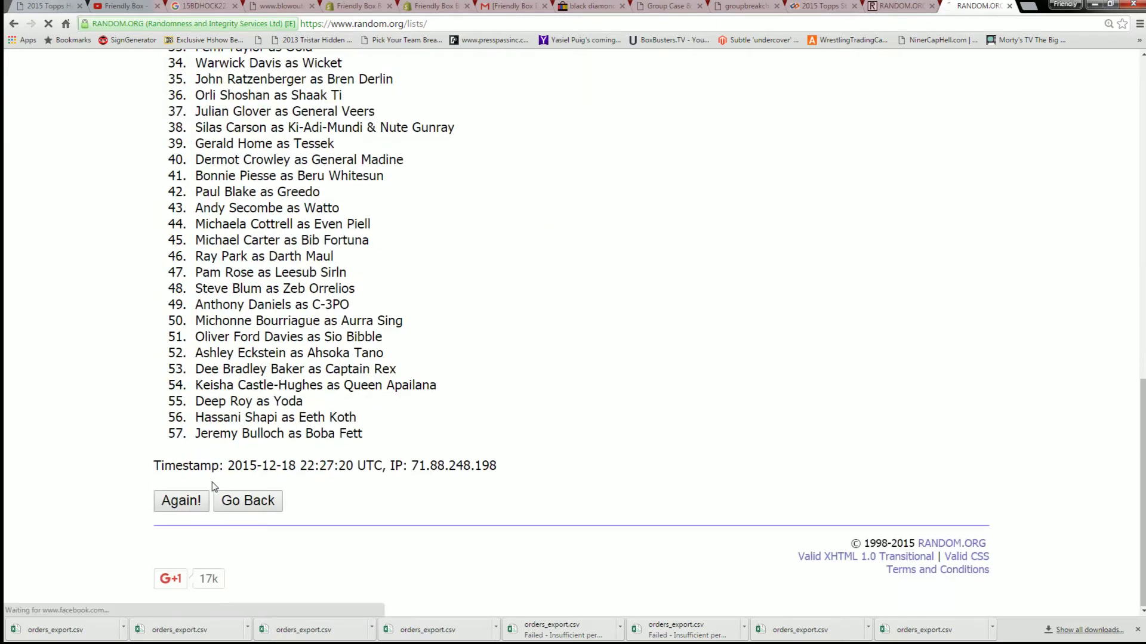
pyautogui.click(194, 500)
pyautogui.scroll(-13, 190, 501)
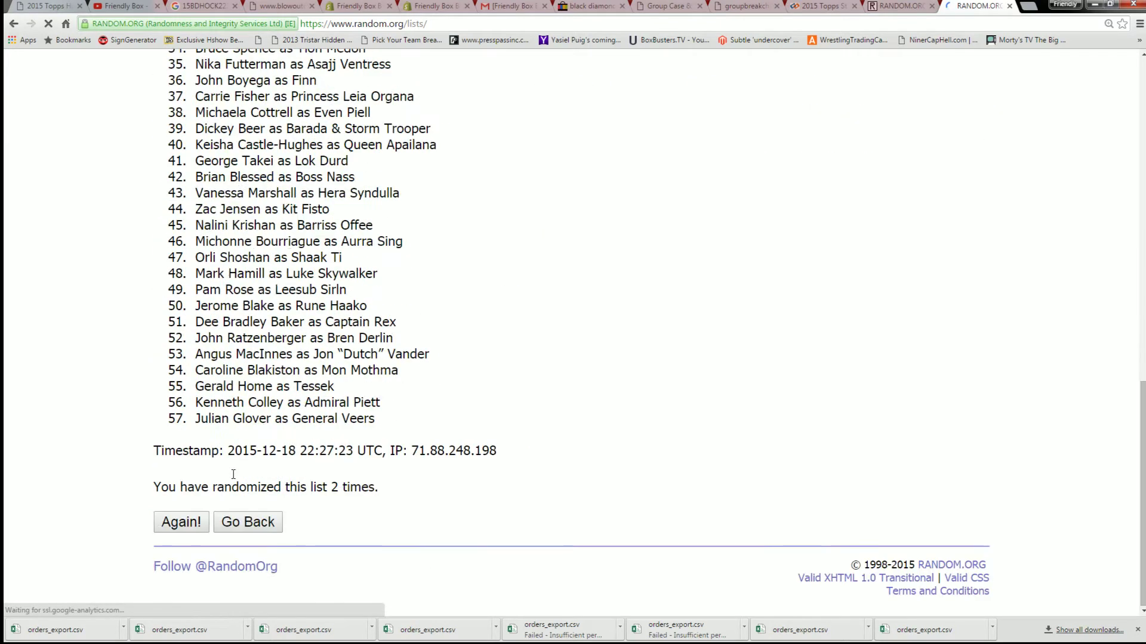
pyautogui.click(186, 503)
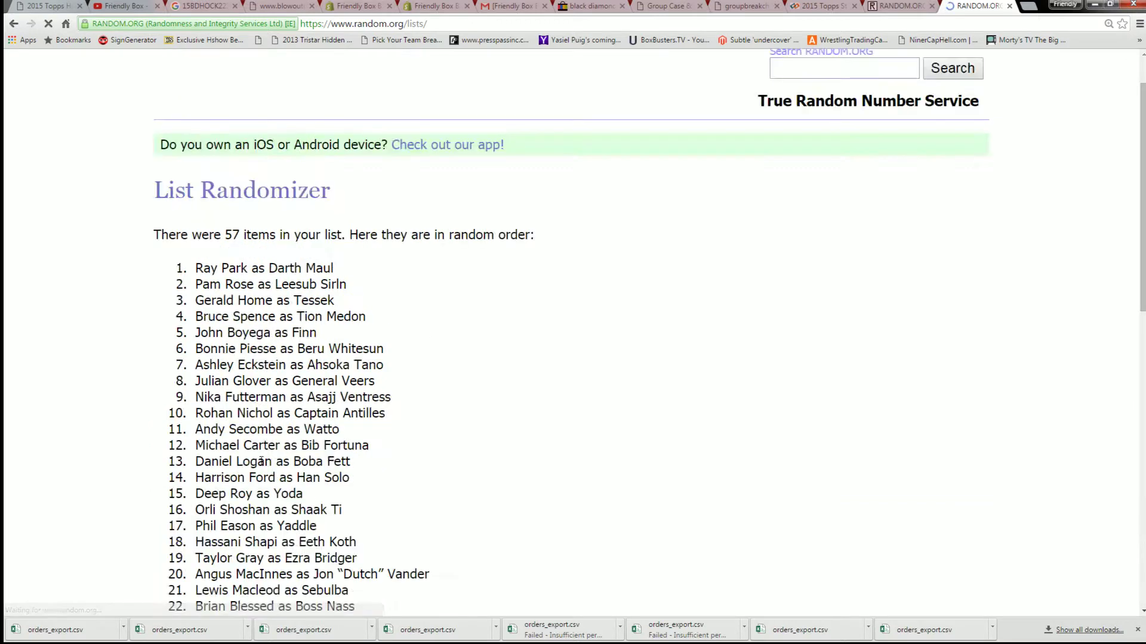
pyautogui.scroll(-13, 191, 501)
pyautogui.click(191, 502)
pyautogui.scroll(-13, 253, 497)
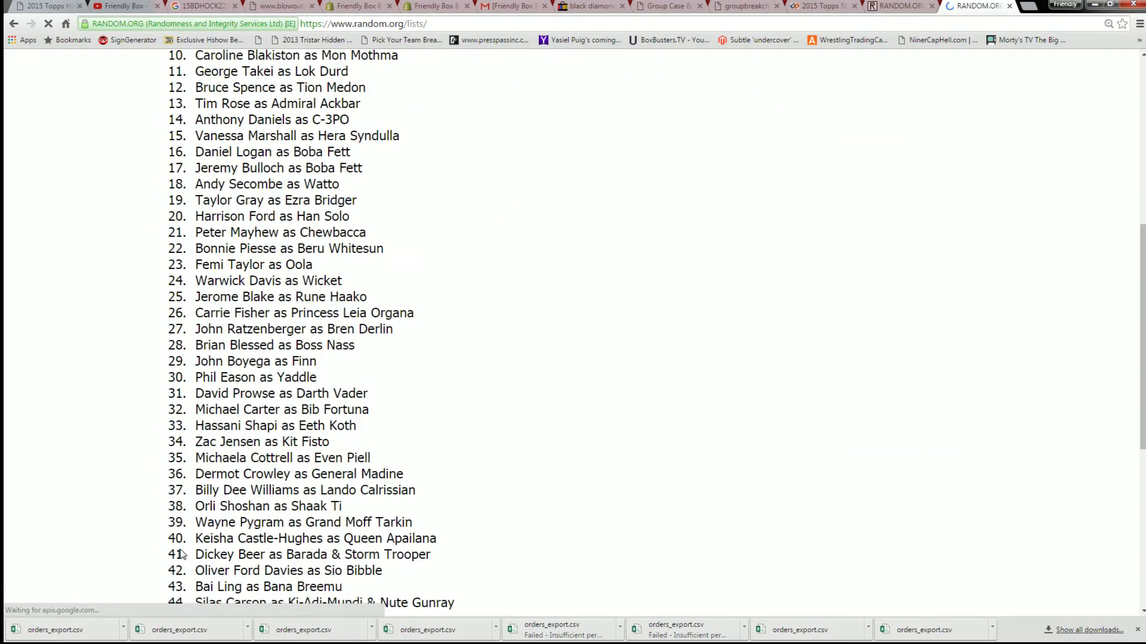
pyautogui.click(182, 521)
pyautogui.scroll(-13, 220, 536)
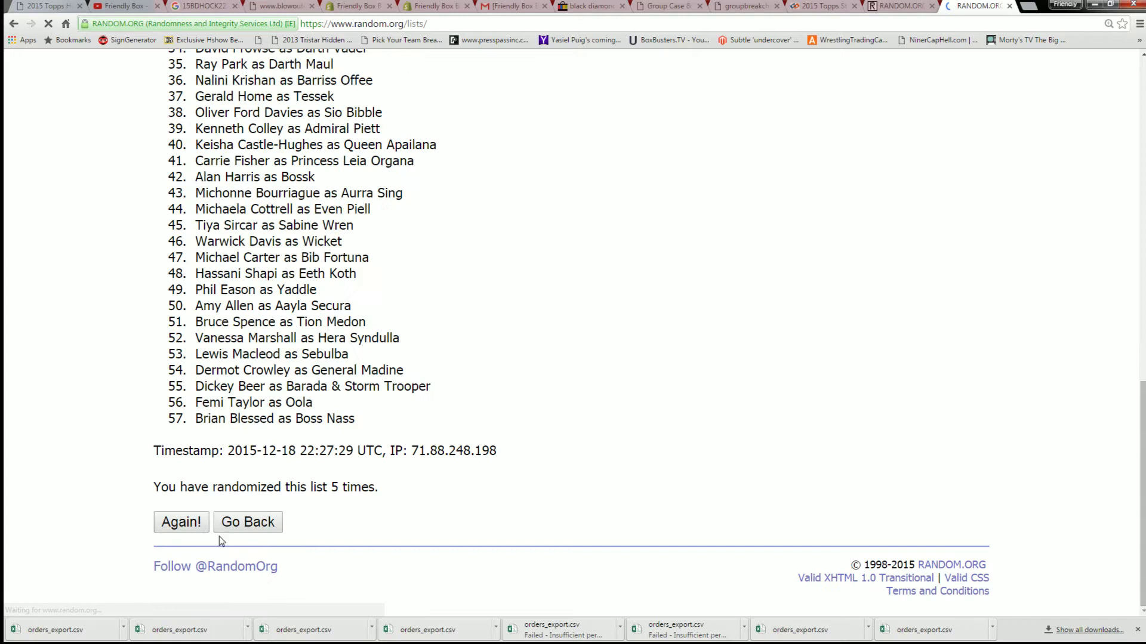
pyautogui.scroll(-13, 358, 489)
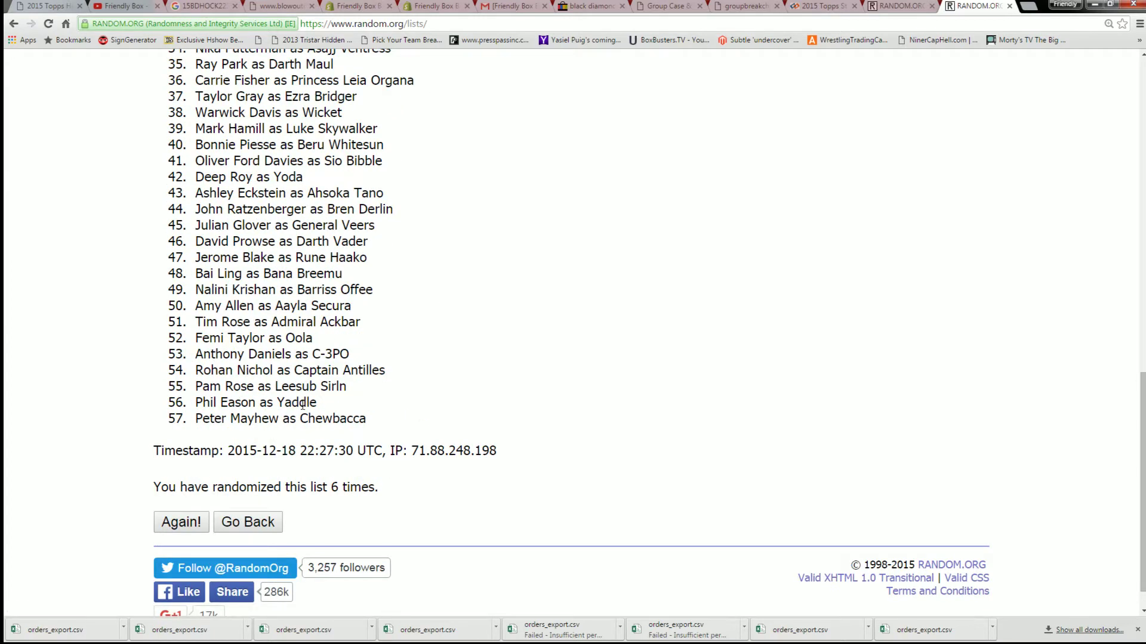
pyautogui.click(181, 522)
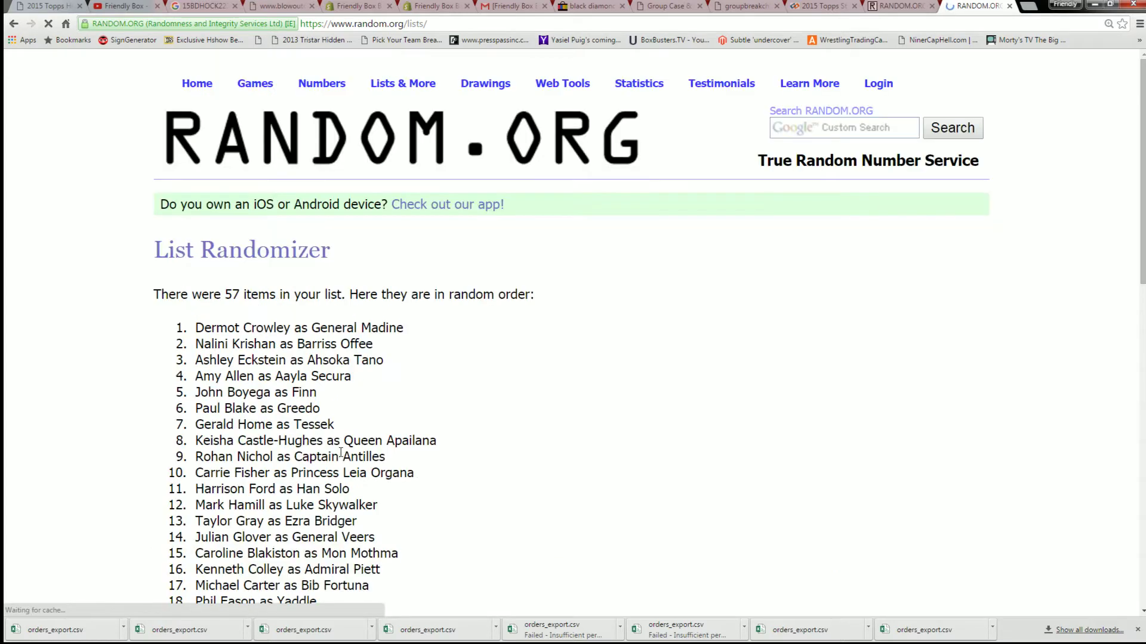
# Copy the whole randomized list of 57 entries, from Dermot Crowley as General Madine to Bruce Spence as Tion Medon
pyautogui.moveTo(196, 328); pyautogui.dragTo(367, 560)
pyautogui.rightClick(276, 418)
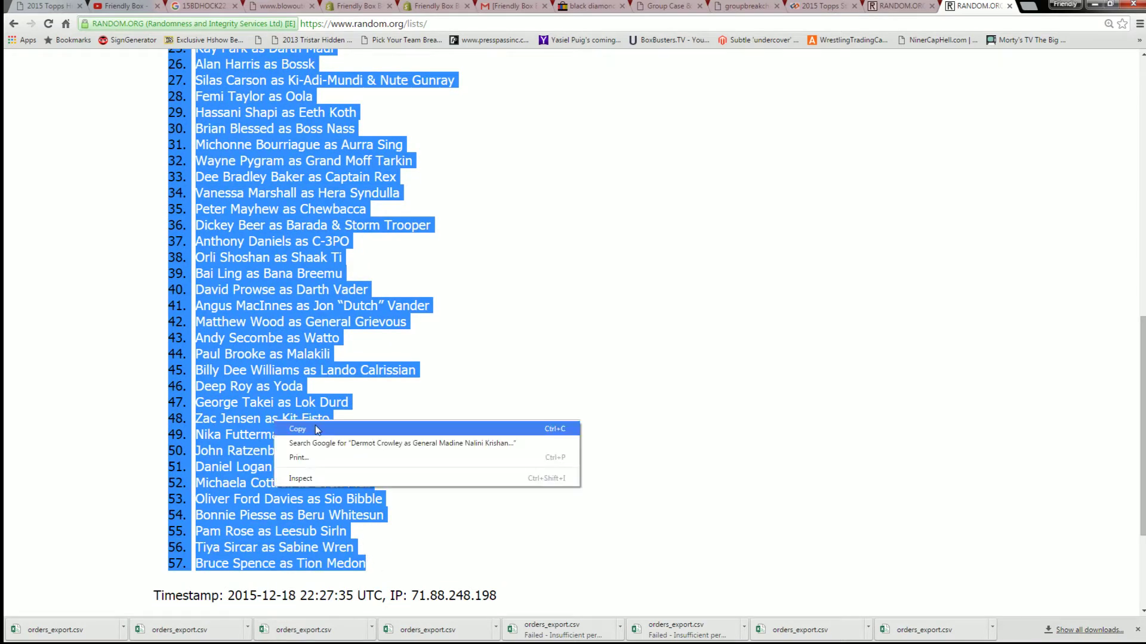
pyautogui.click(317, 430)
pyautogui.scroll(5, 322, 433)
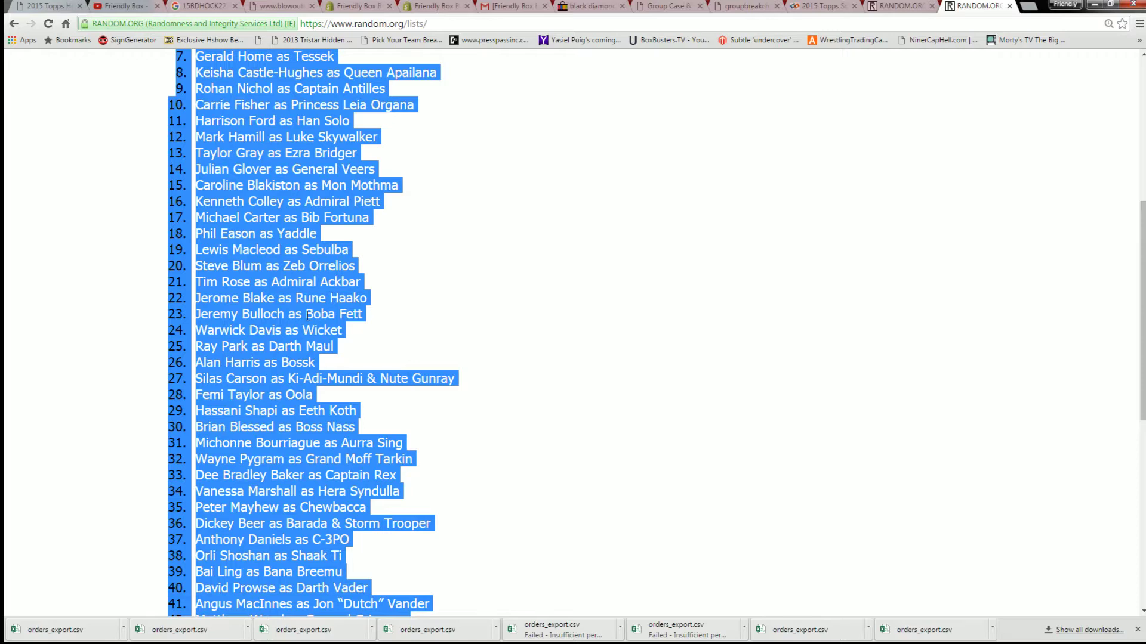
pyautogui.scroll(4, 288, 323)
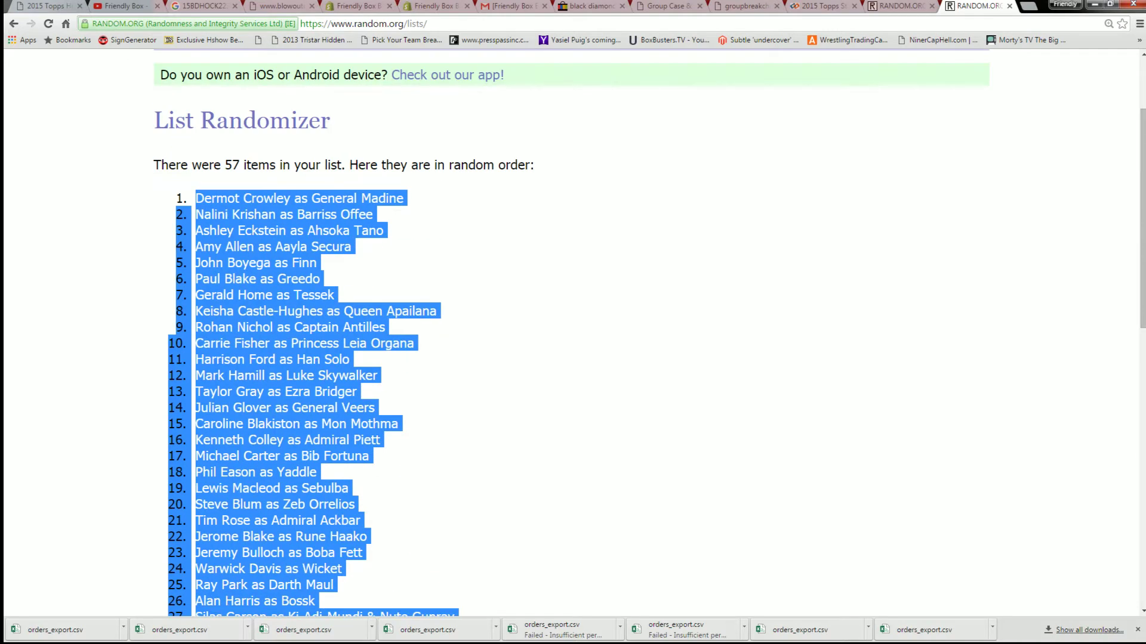
# Switch to the Excel workbook, maximize its window and paste the randomized characters beside the owners from B2 down, keeping source formatting
pyautogui.hotkey('alt', 'Tab')
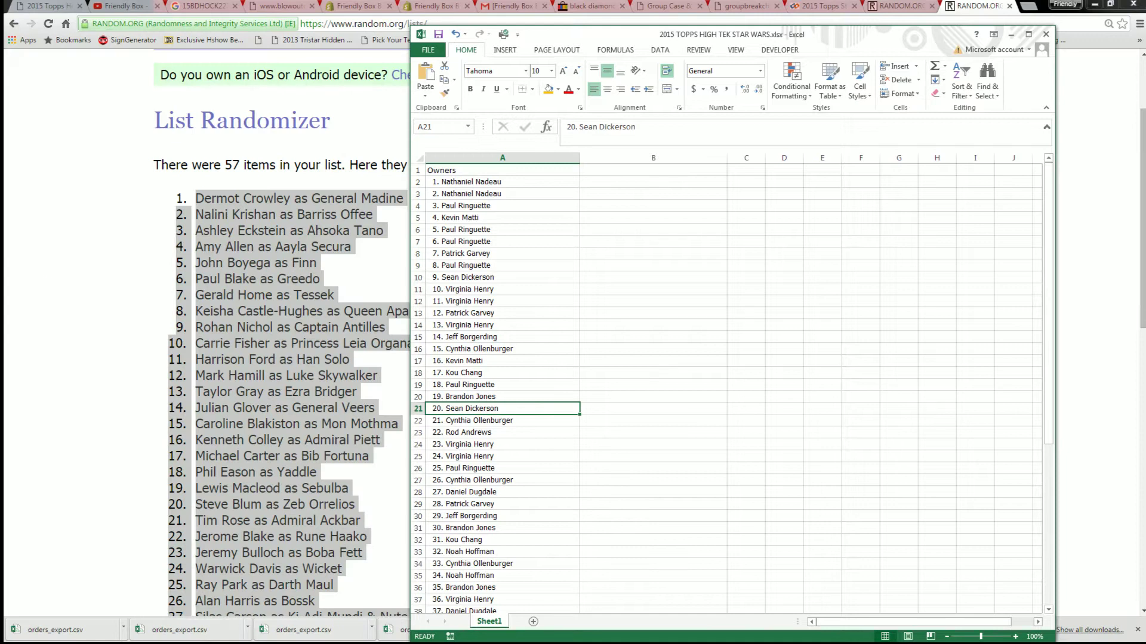
pyautogui.click(1028, 34)
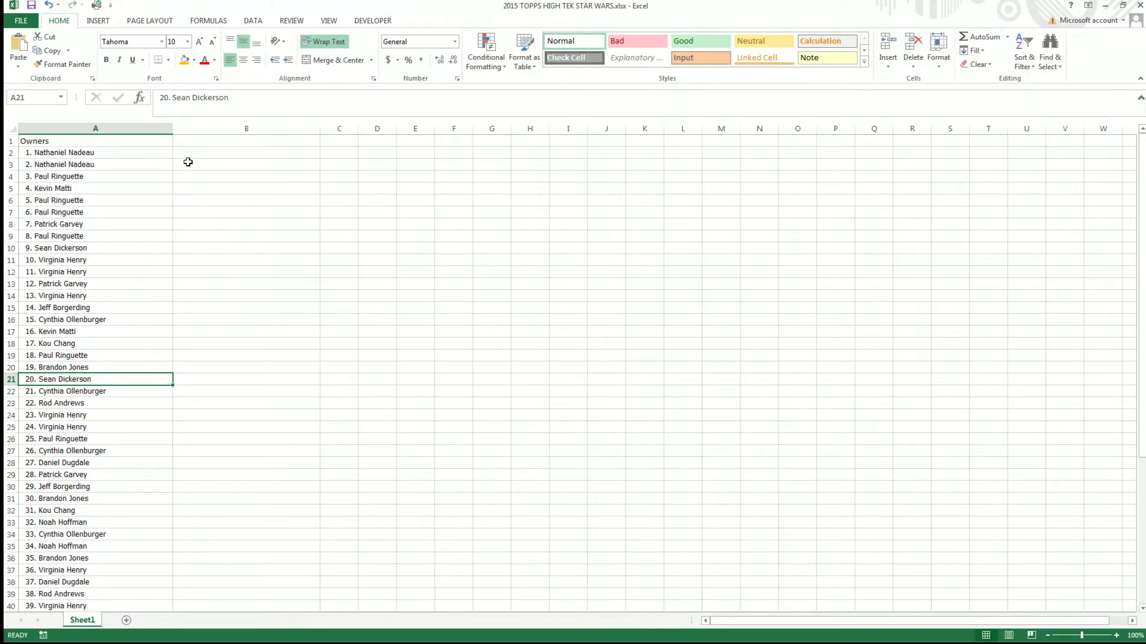
pyautogui.click(182, 155)
pyautogui.rightClick(182, 154)
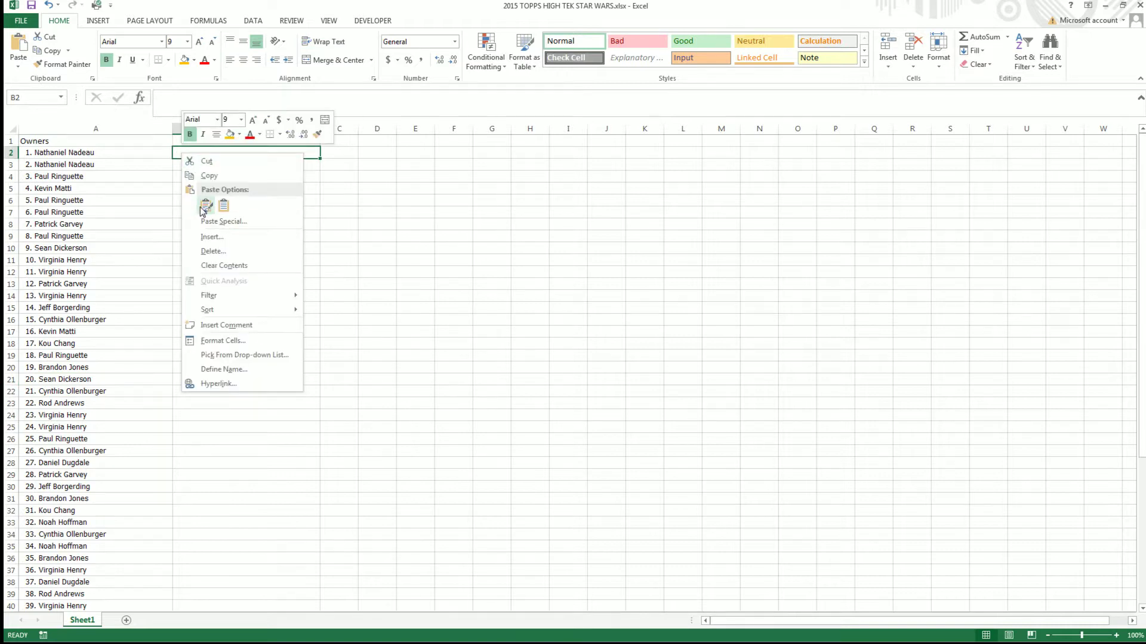
pyautogui.click(205, 206)
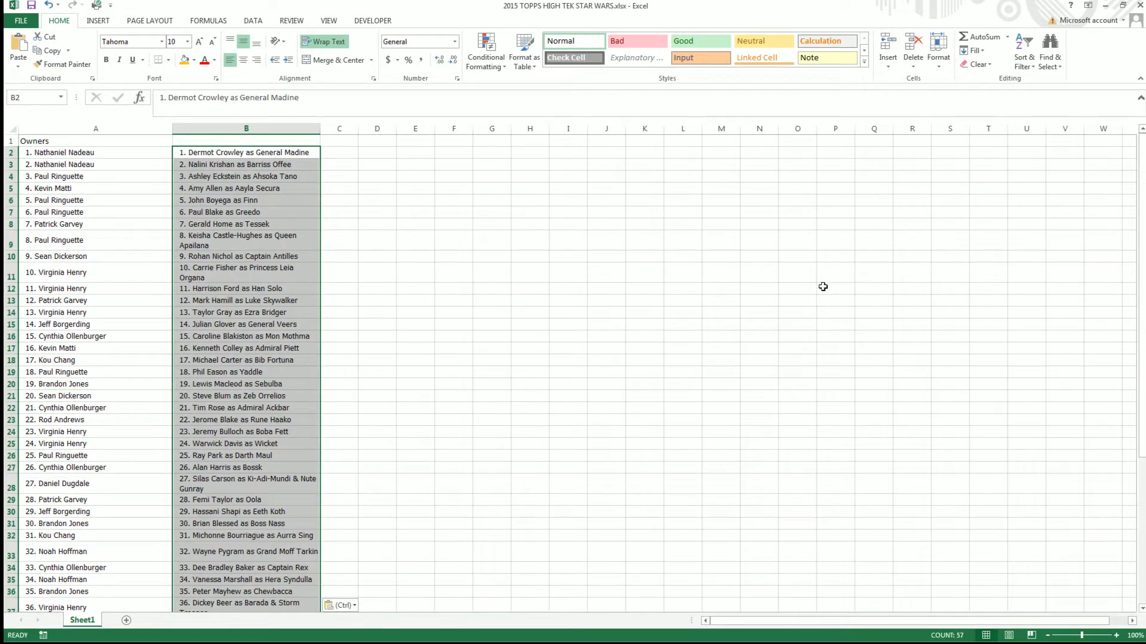
# Magnify the sheet to 262% and review the first owner–character pairings, highlighting rows 2, 11, 12 and 13 in turn
pyautogui.click(1096, 636)
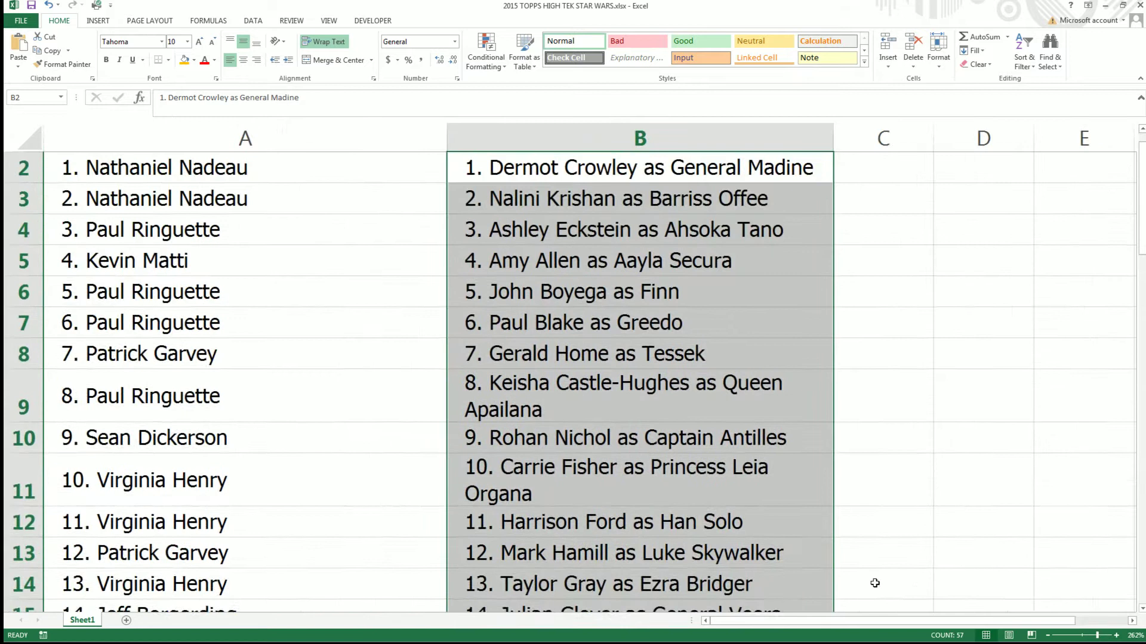
pyautogui.scroll(1, 889, 567)
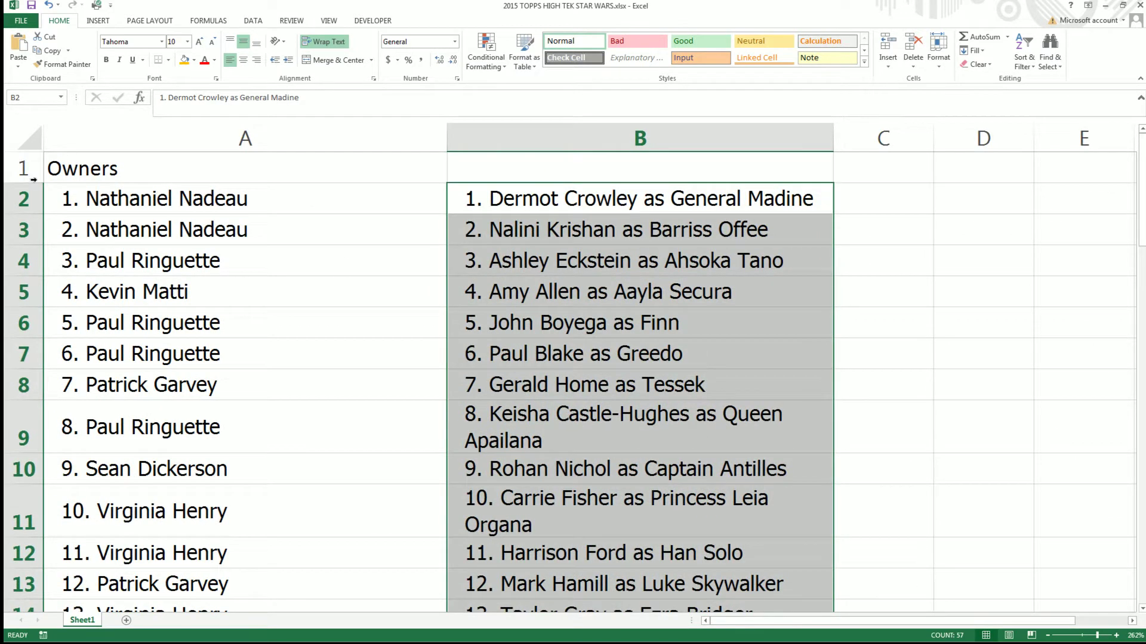
pyautogui.click(23, 198)
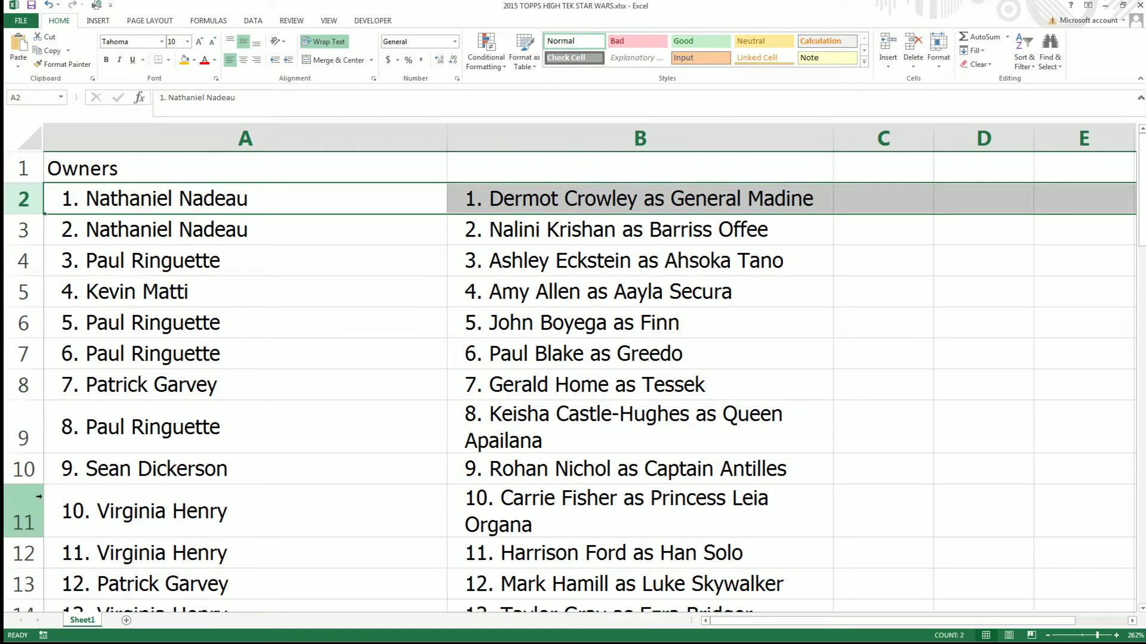
pyautogui.click(23, 517)
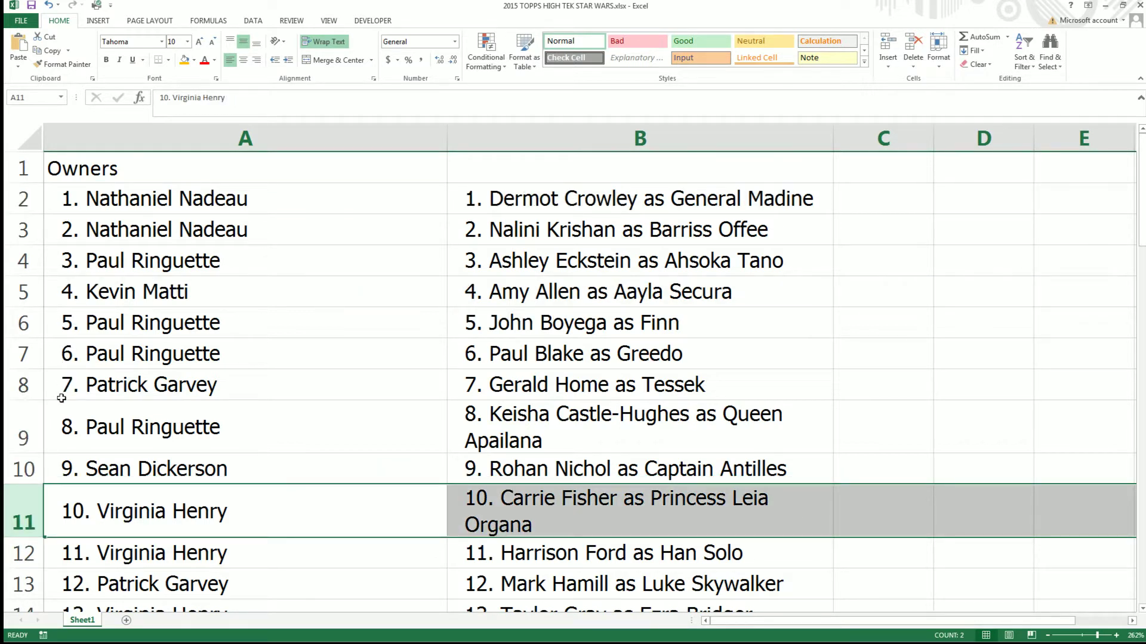
pyautogui.scroll(-1, 61, 391)
pyautogui.press('Down')
pyautogui.hotkey('shift', 'space')
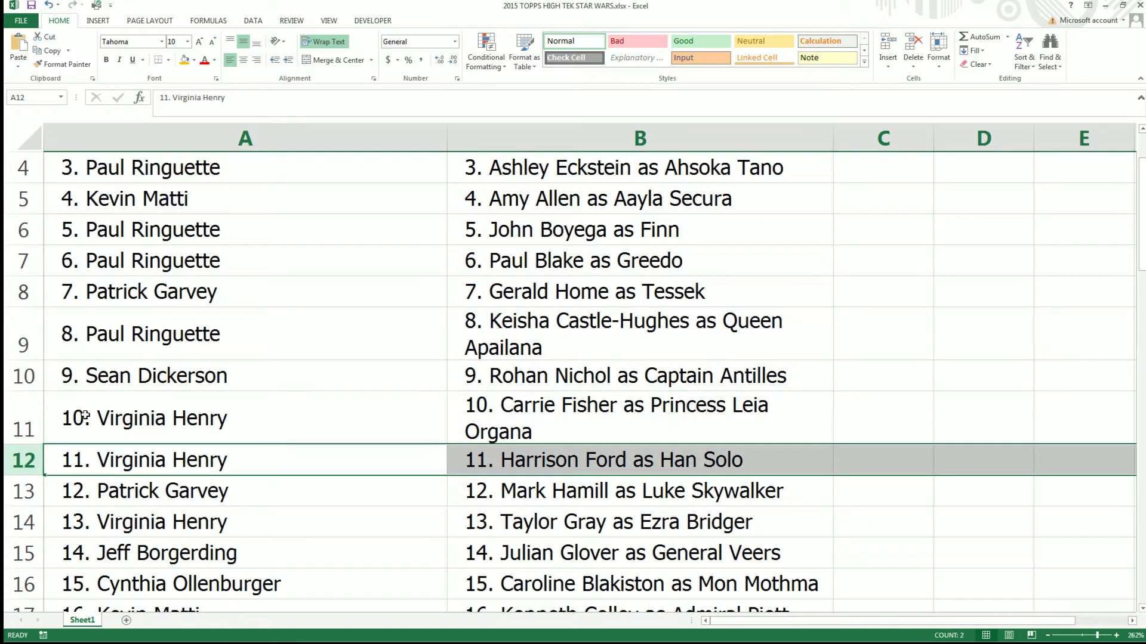
pyautogui.scroll(-2, 85, 416)
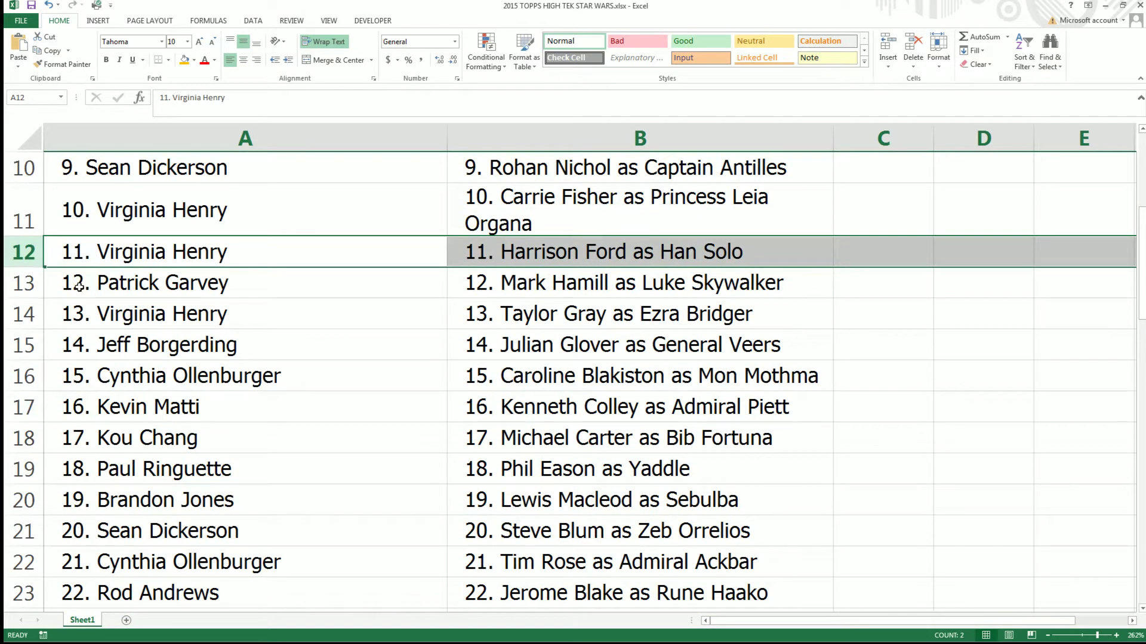
pyautogui.click(27, 283)
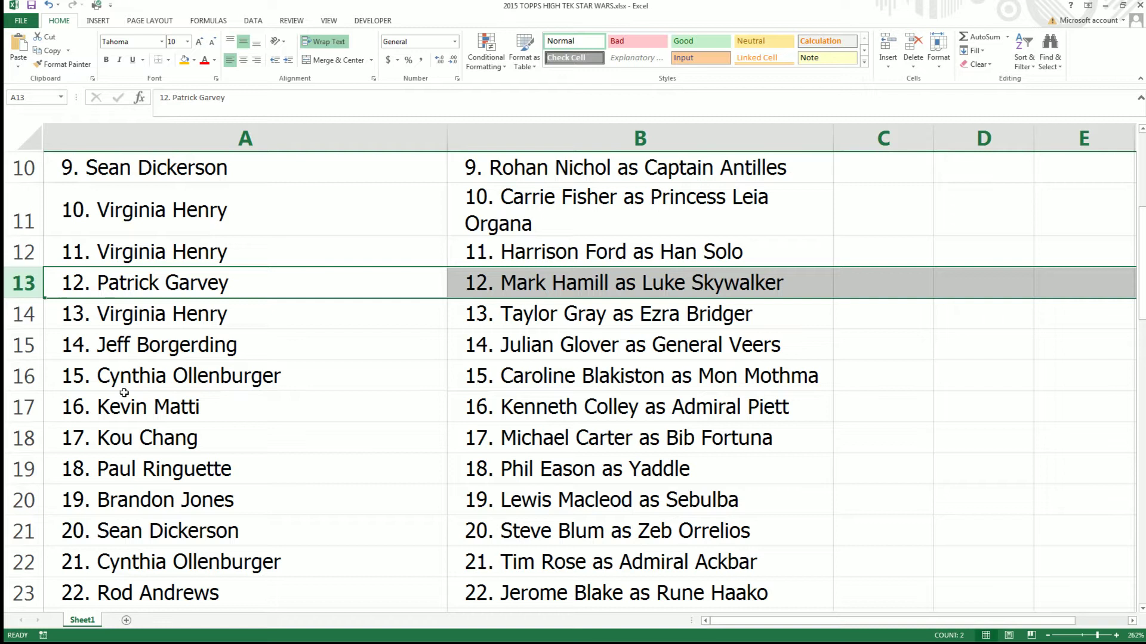
# Review the pairings from row 14 through row 41, highlighting rows 24, 36, 38 and 41 in turn
pyautogui.scroll(-1, 115, 407)
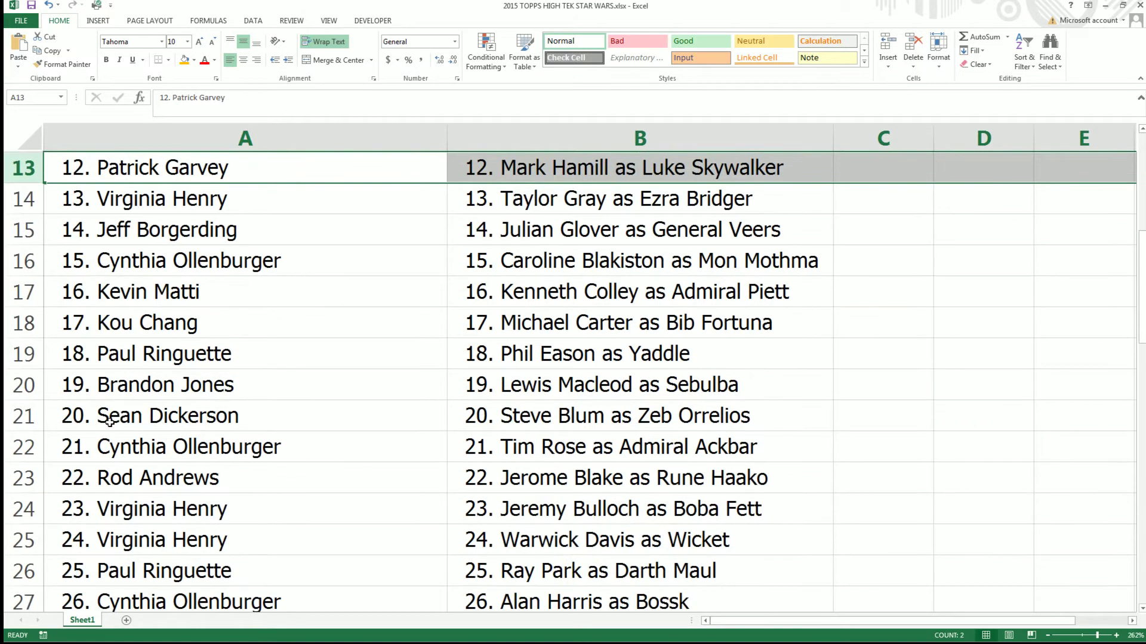
pyautogui.scroll(-1, 107, 423)
pyautogui.click(42, 426)
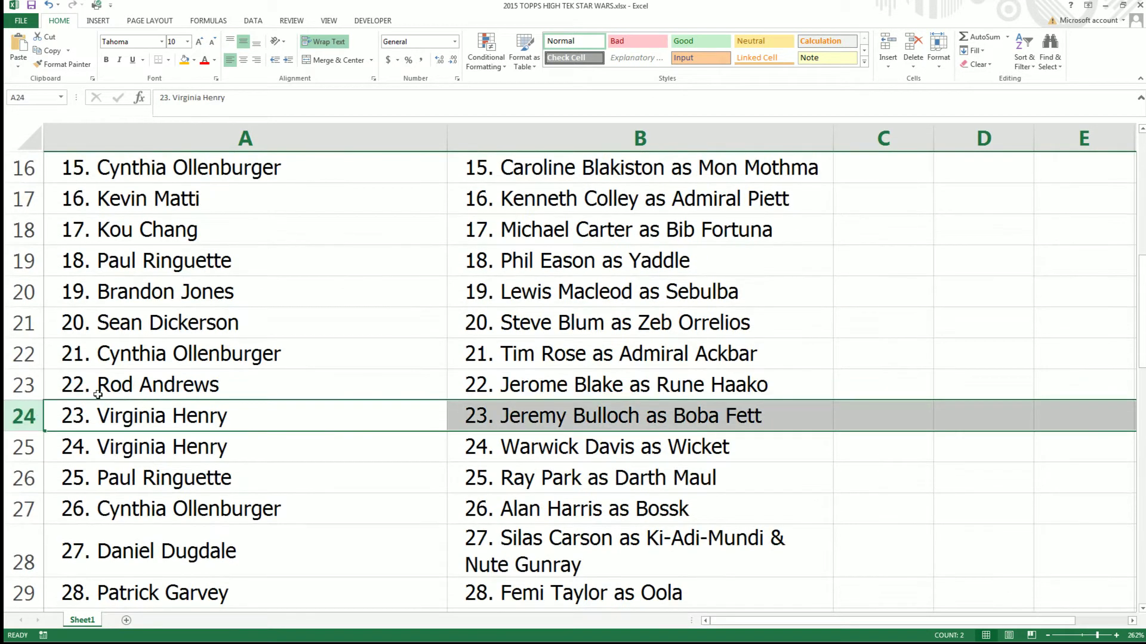
pyautogui.scroll(-1, 113, 445)
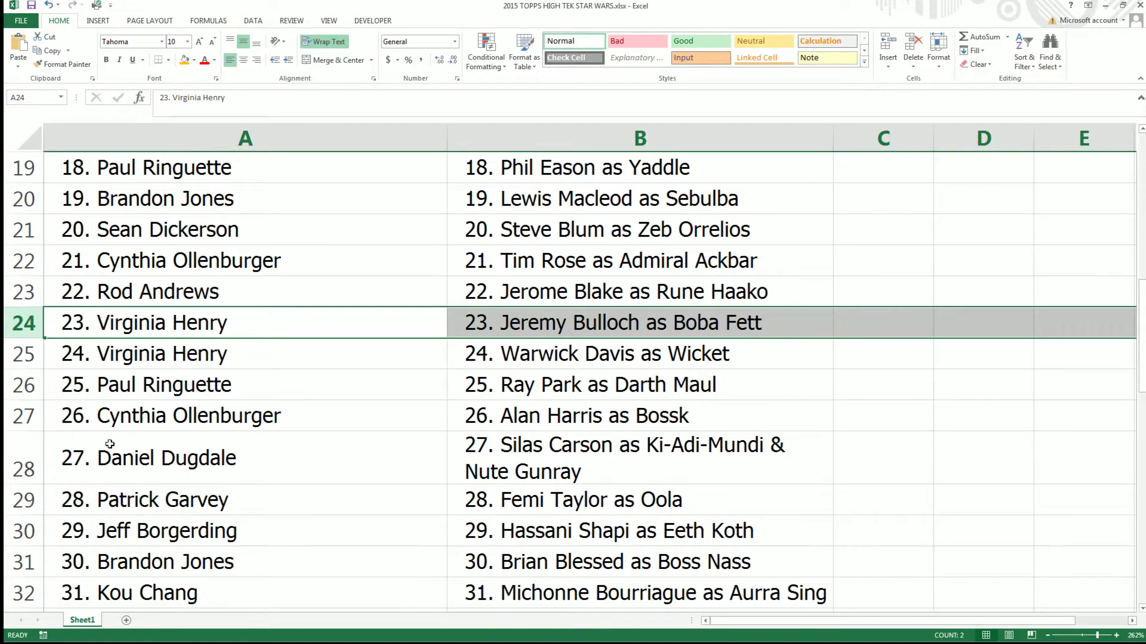
pyautogui.scroll(-1, 110, 444)
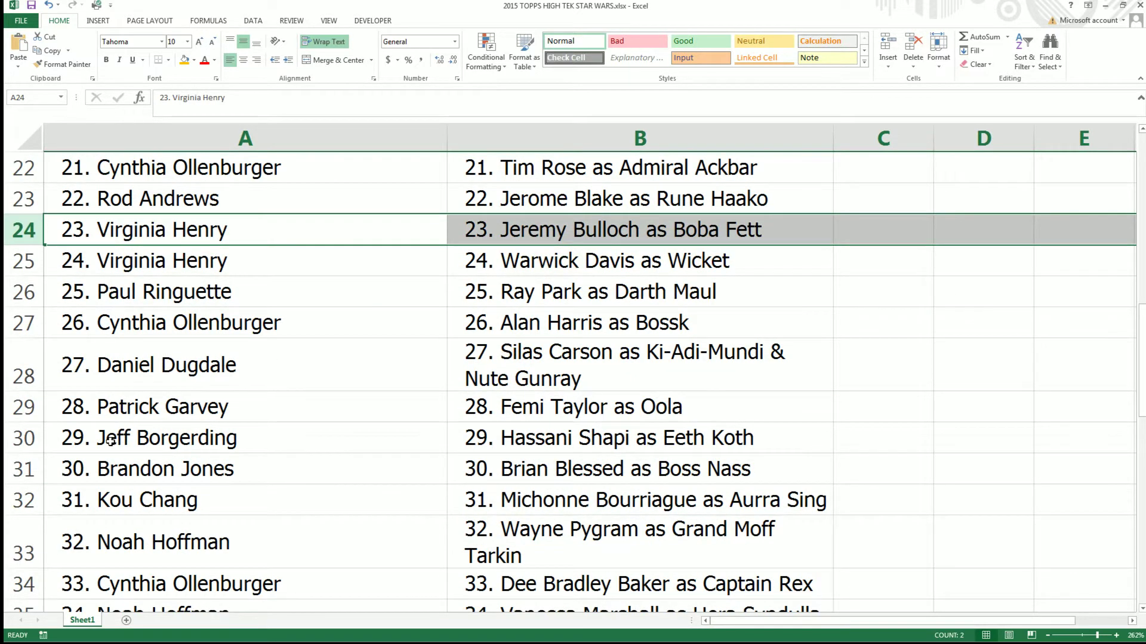
pyautogui.scroll(-2, 110, 442)
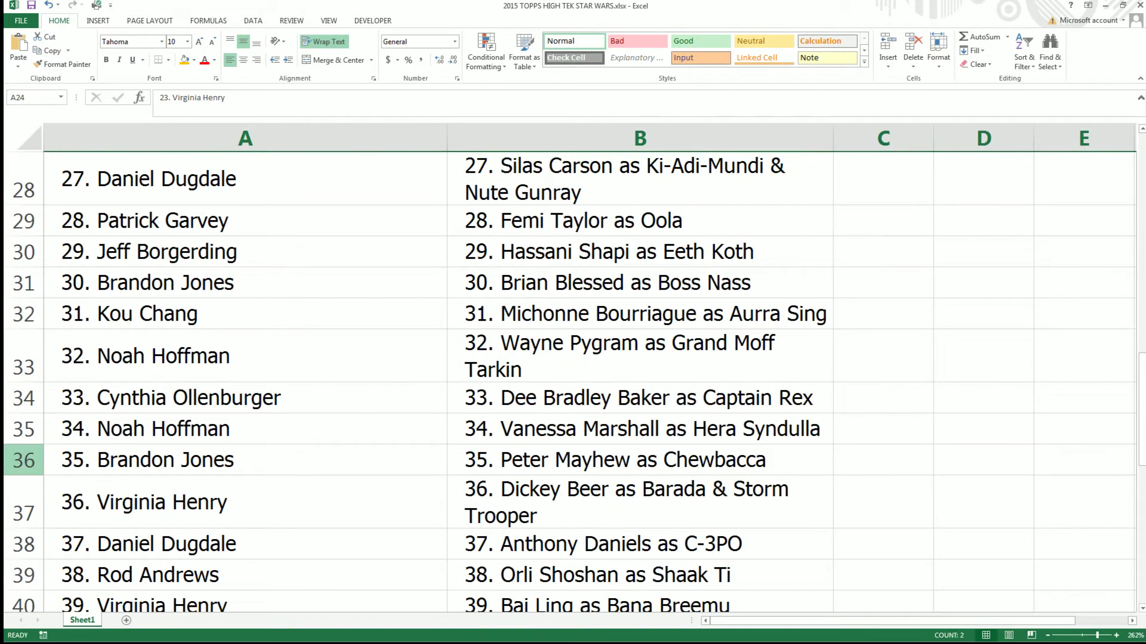
pyautogui.click(30, 460)
pyautogui.scroll(-1, 63, 507)
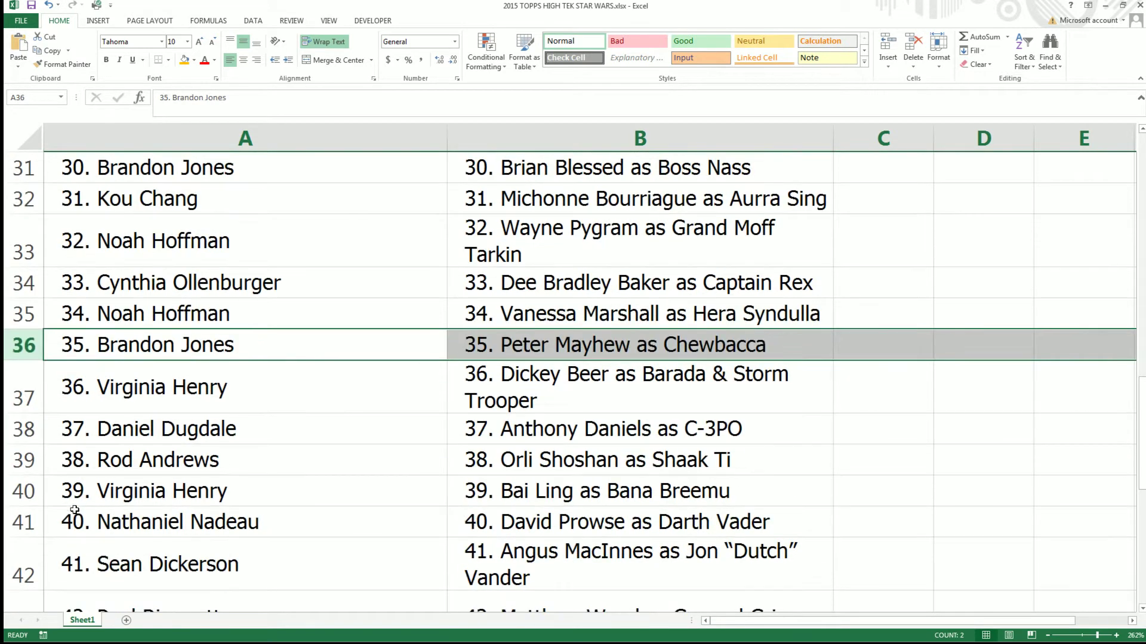
pyautogui.click(24, 429)
pyautogui.scroll(-1, 89, 489)
pyautogui.click(27, 411)
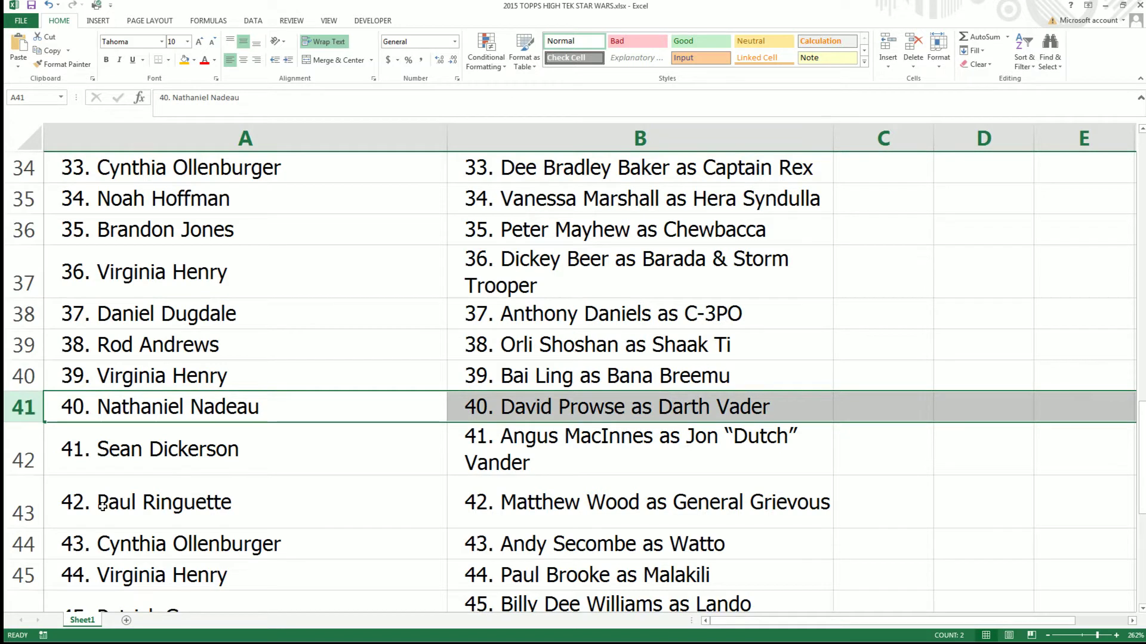
# Review the remaining pairings through row 58, highlighting the Yoda row 47 and the Boba Fett row 52
pyautogui.scroll(-2, 94, 505)
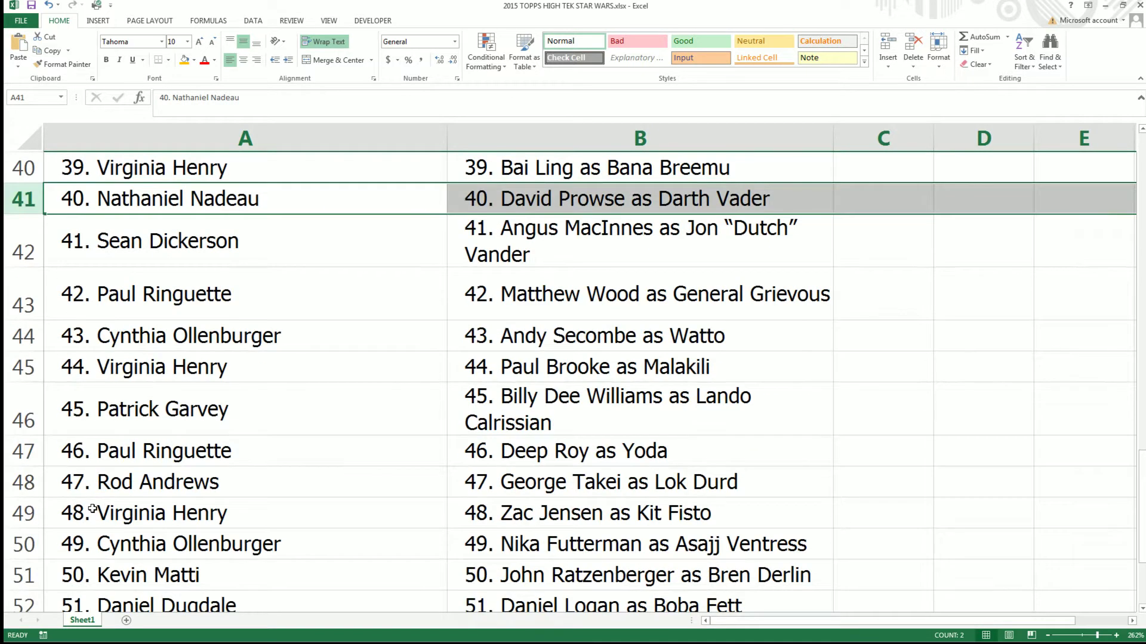
pyautogui.scroll(-1, 93, 508)
pyautogui.click(24, 336)
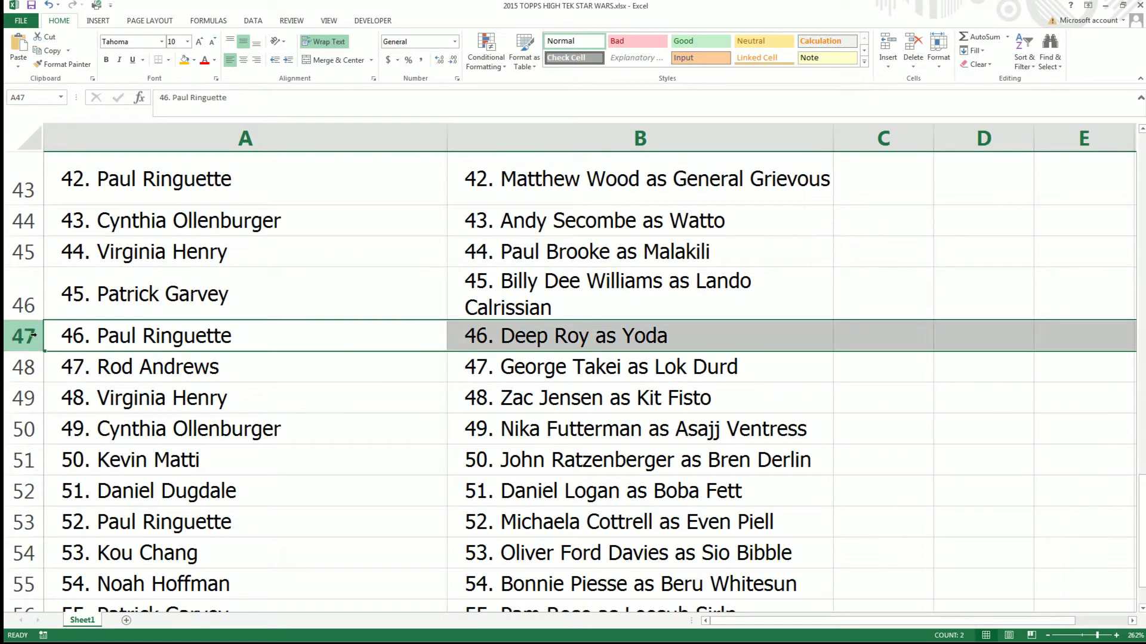
pyautogui.click(34, 482)
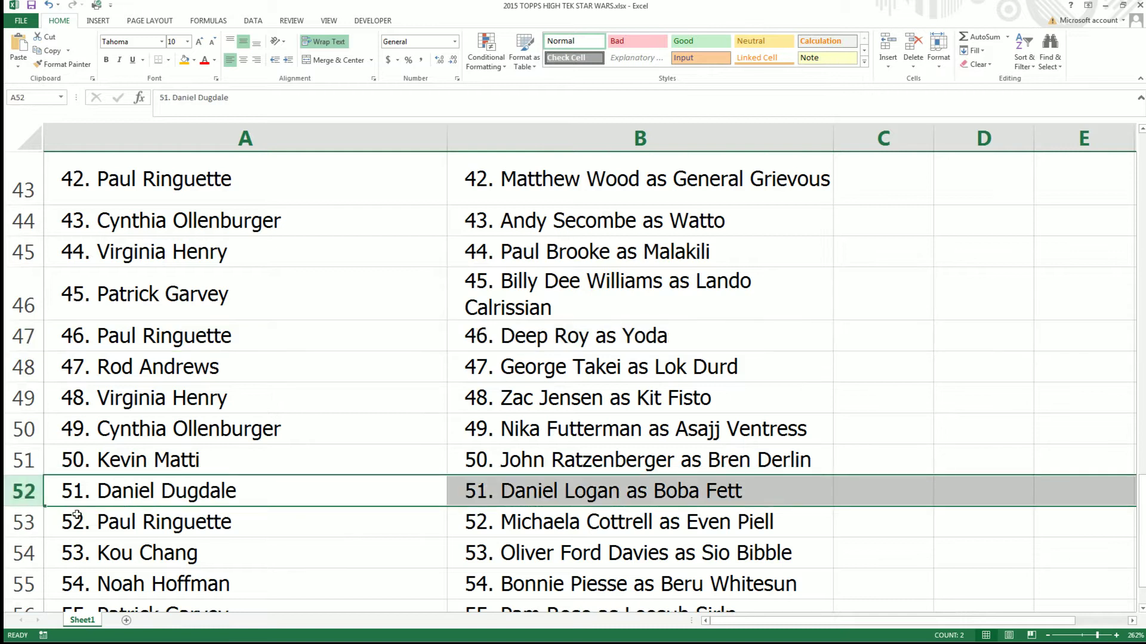
pyautogui.scroll(-1, 77, 514)
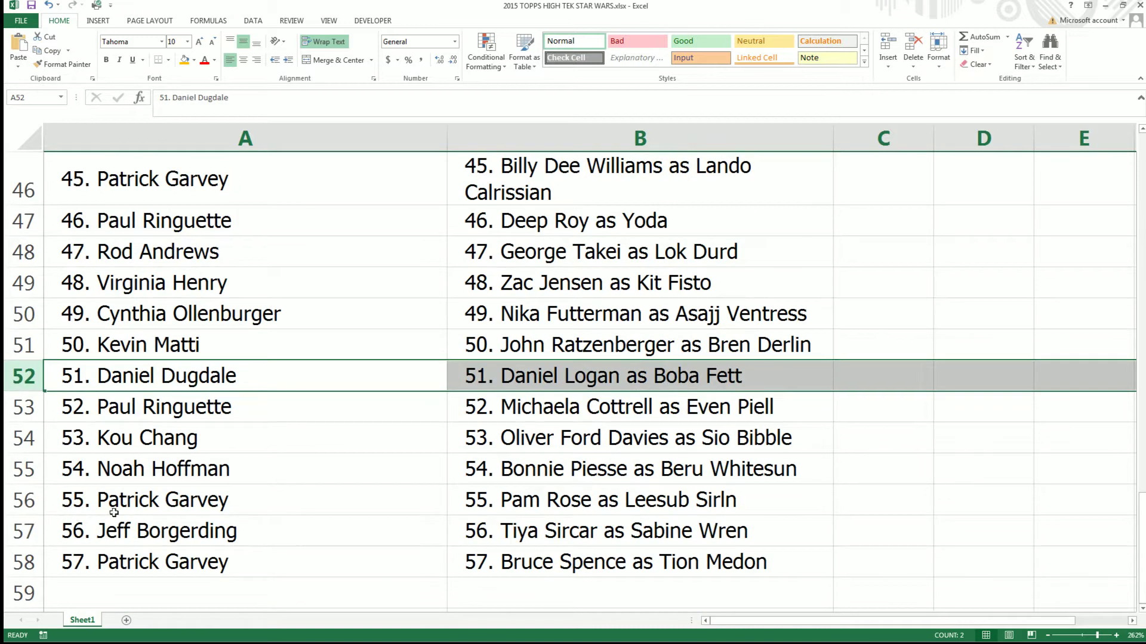
# Return to the start of the sheet and narrow column A so that it just fits the owner names
pyautogui.scroll(15, 247, 374)
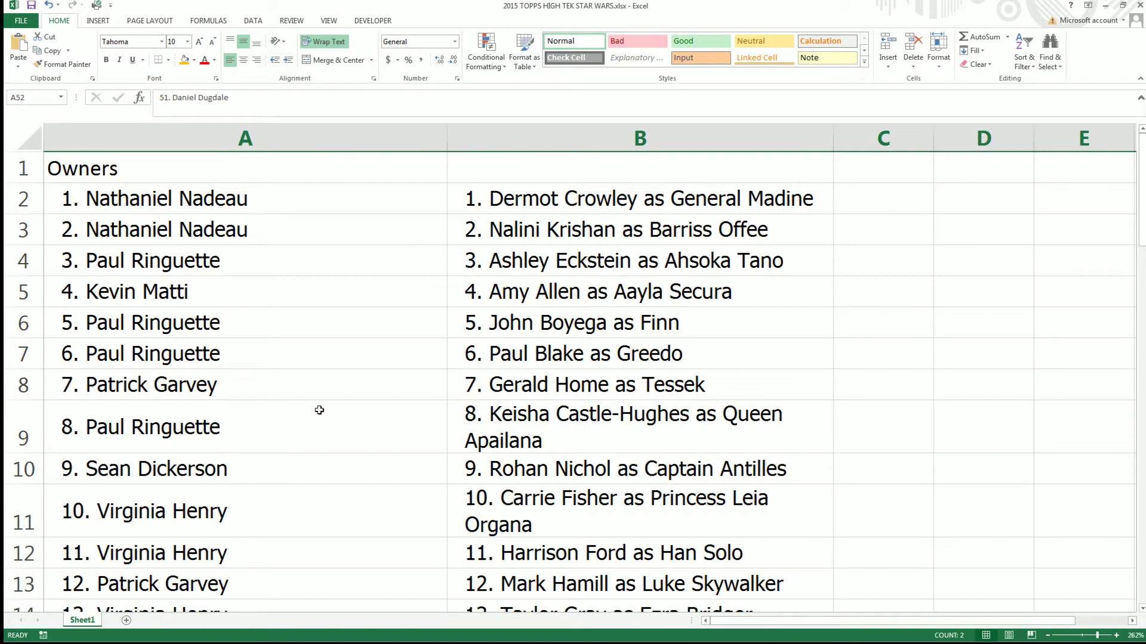
pyautogui.scroll(-2, 319, 410)
pyautogui.scroll(2, 298, 225)
pyautogui.click(429, 136)
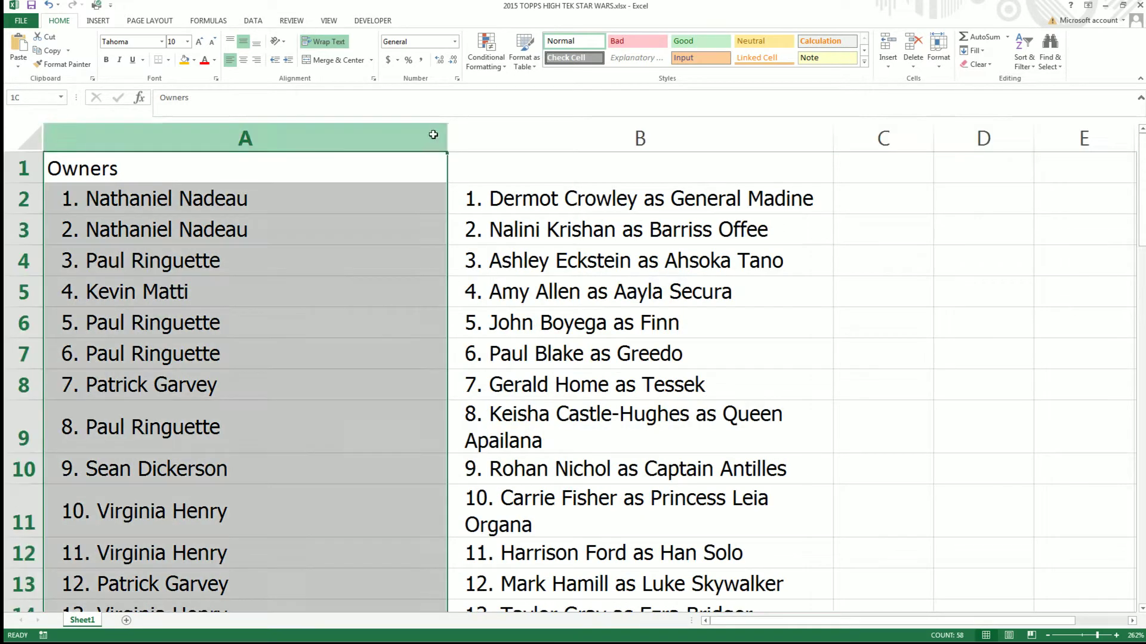
pyautogui.moveTo(447, 134); pyautogui.dragTo(281, 138)
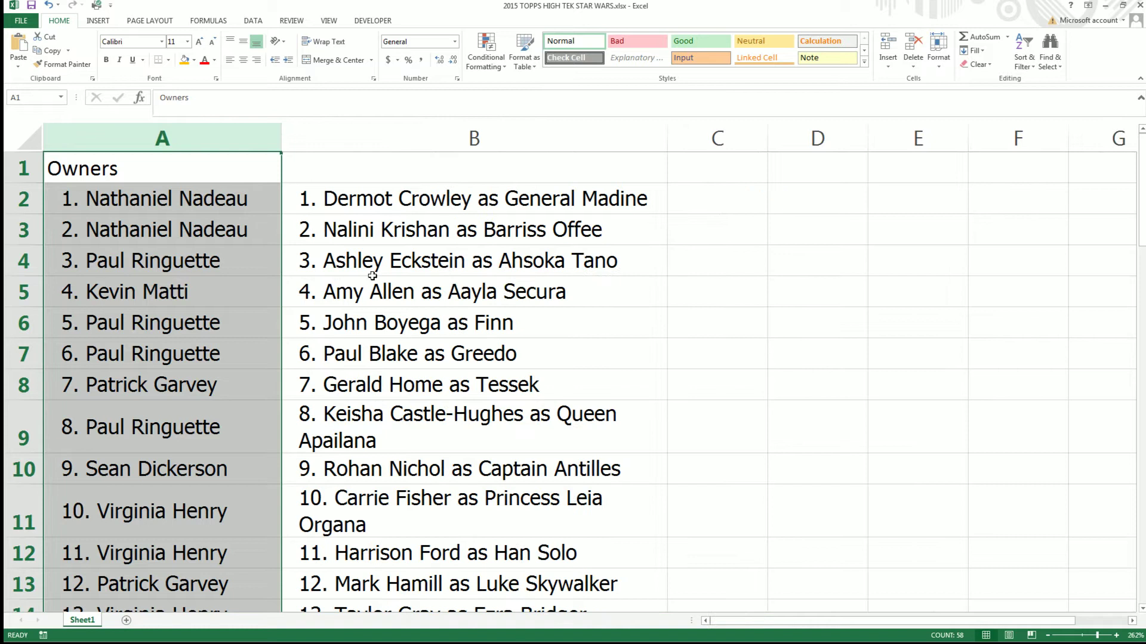